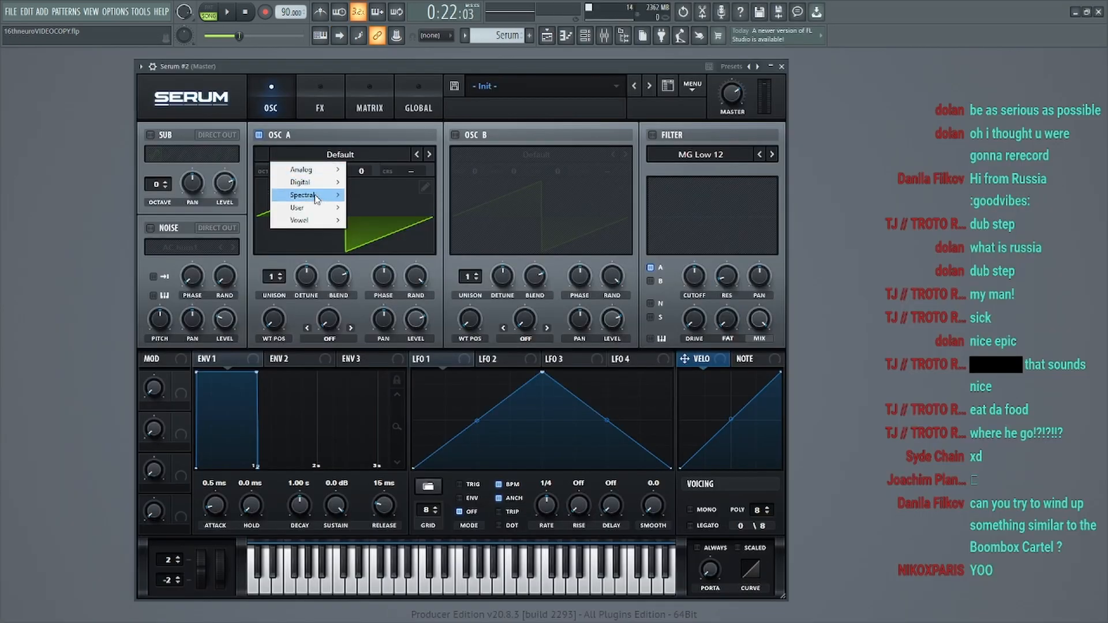
Step: Load the Wobble Waddle wavetable from the user Au5 collection into oscillator A
mouse_move(311, 205)
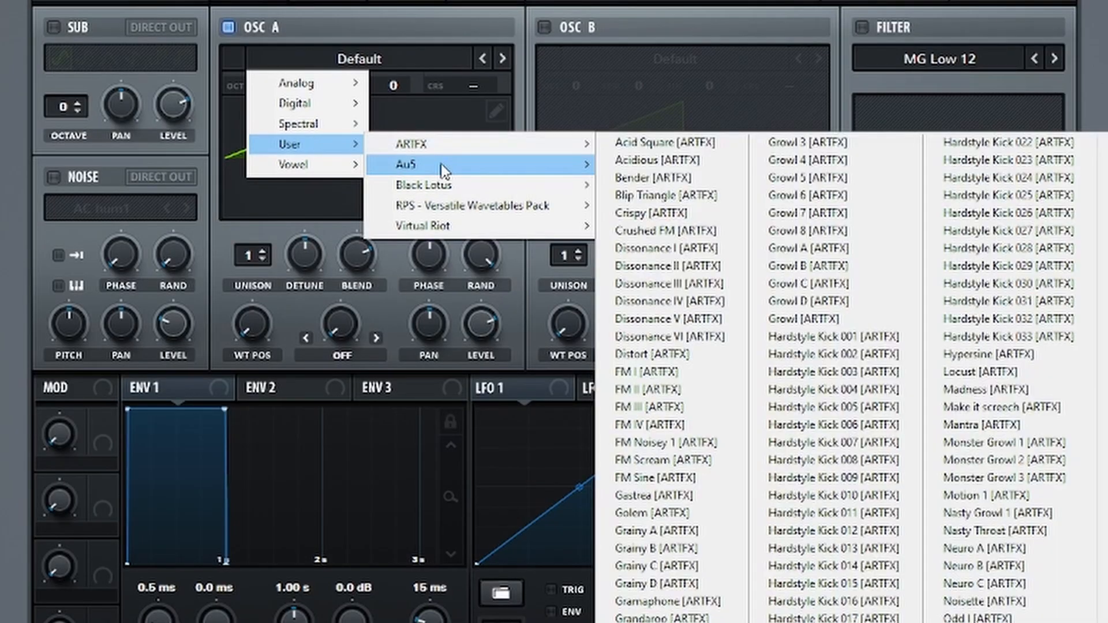
mouse_move(445, 166)
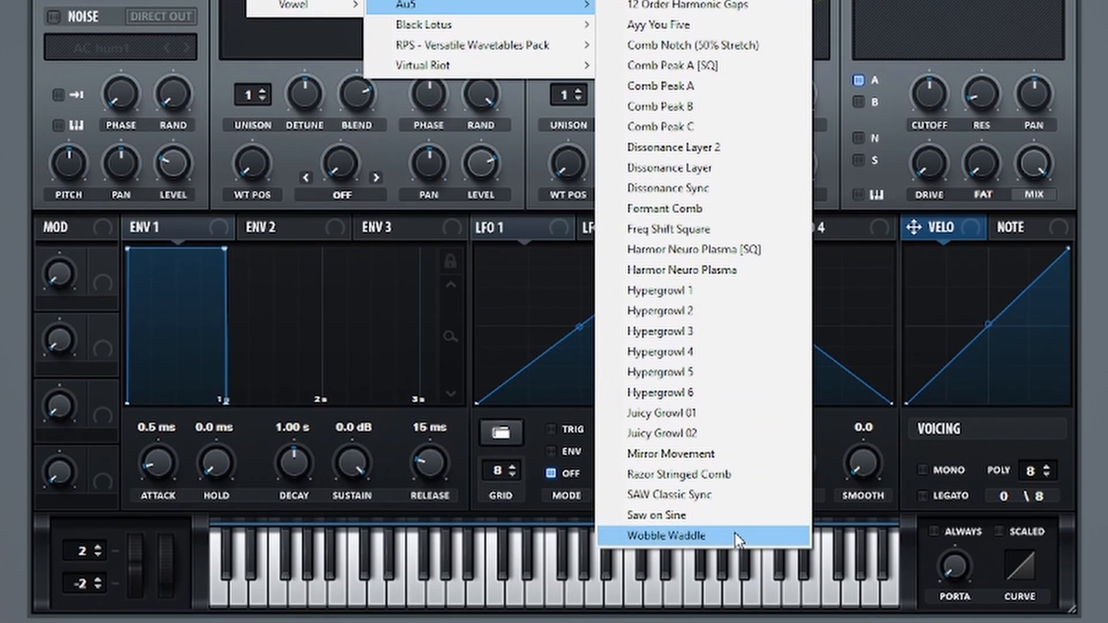
left_click(735, 533)
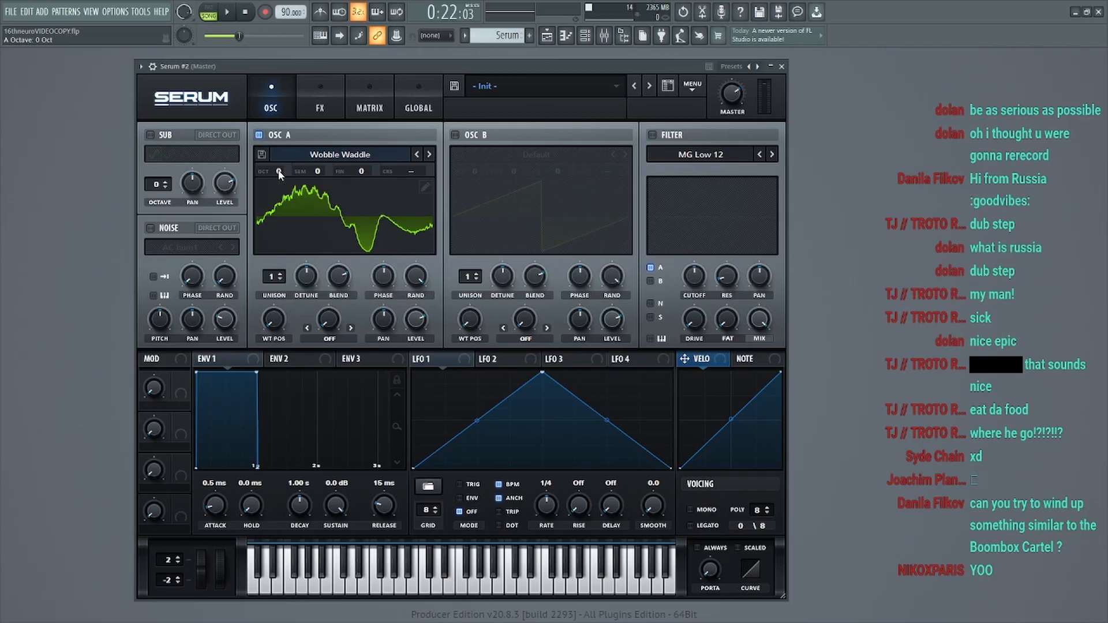
Step: Set oscillator A to octave -2 with 16 unison voices and turn its phase randomness down to minimum
left_click_drag(386, 128, 377, 170)
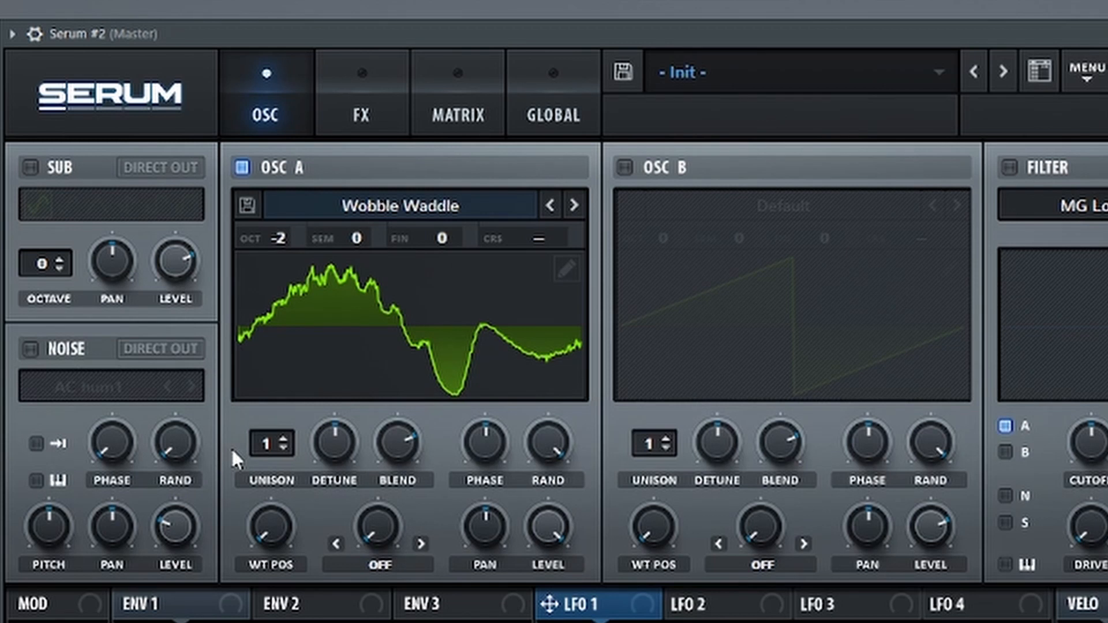
left_click_drag(271, 444, 369, 144)
left_click_drag(549, 443, 553, 508)
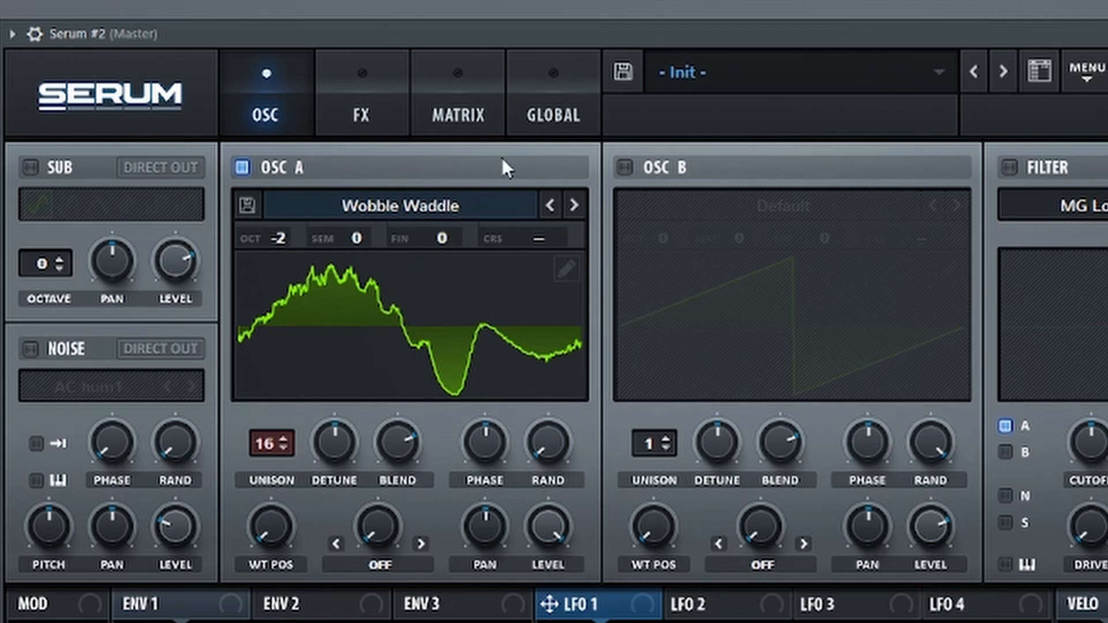
Step: Change the unison mode of both oscillators in the global settings, and return to the oscillator view
left_click(384, 118)
left_click(515, 118)
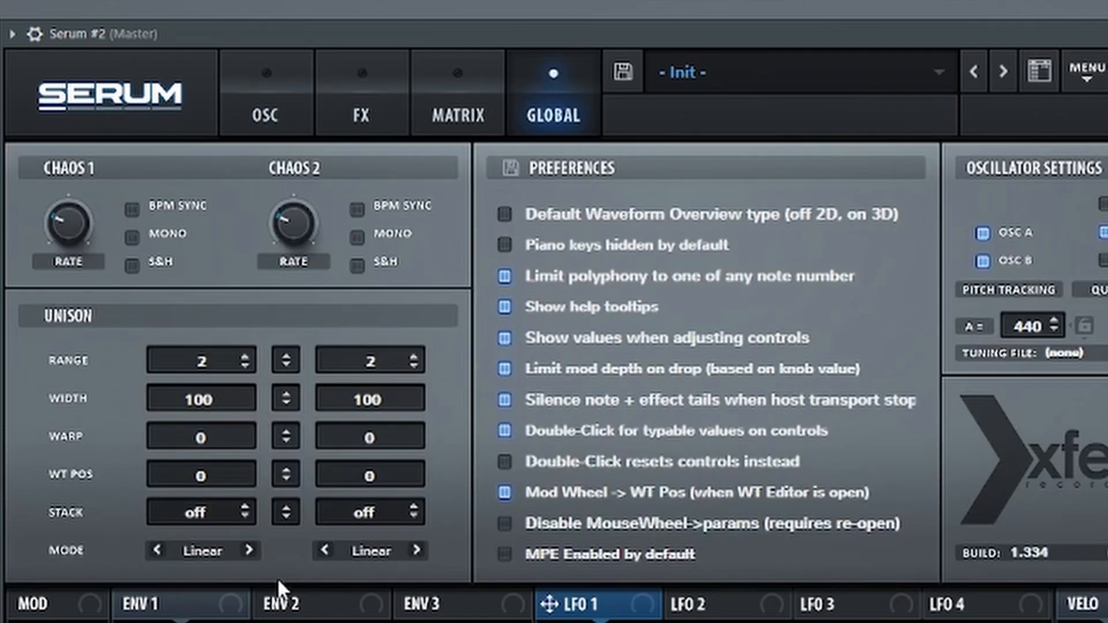
left_click(251, 551)
left_click(252, 552)
left_click(416, 550)
left_click(416, 550)
left_click(267, 114)
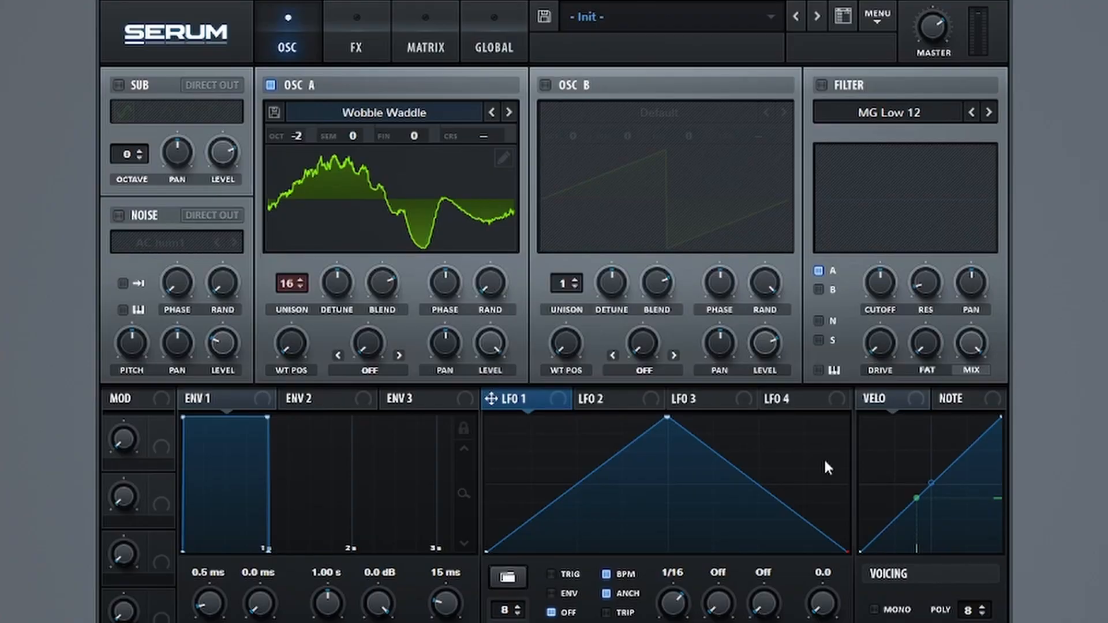
Step: Reshape LFO 1 into an early peak with a curved decay, set it to Trig at rate 1/16, and assign it to oscillator A's level
left_click_drag(664, 417, 580, 384)
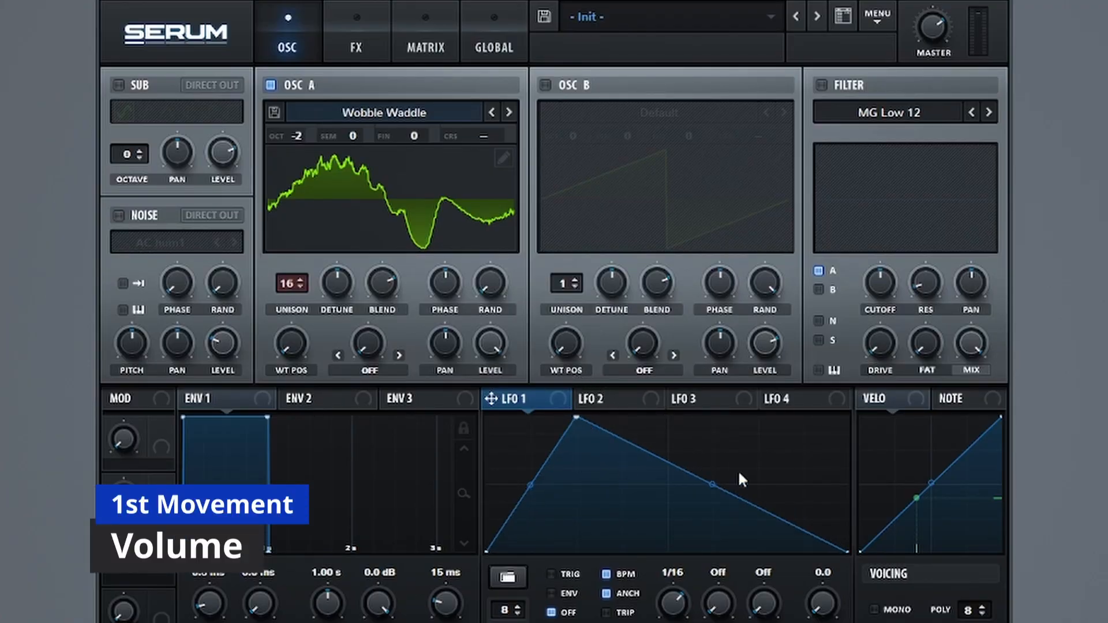
left_click_drag(713, 483, 715, 527)
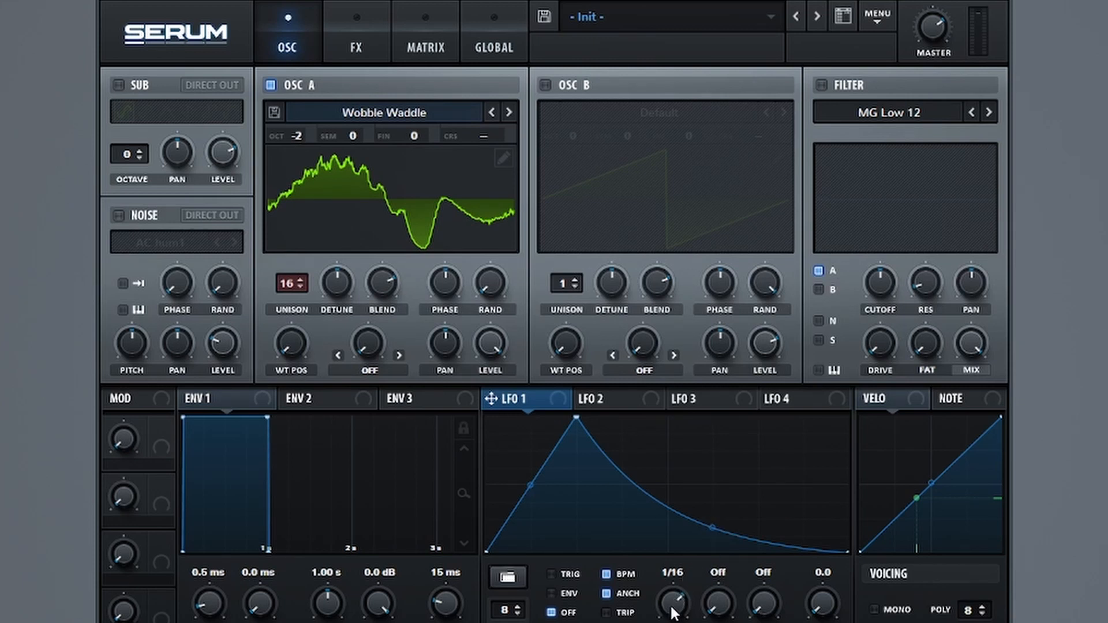
left_click_drag(491, 398, 478, 175)
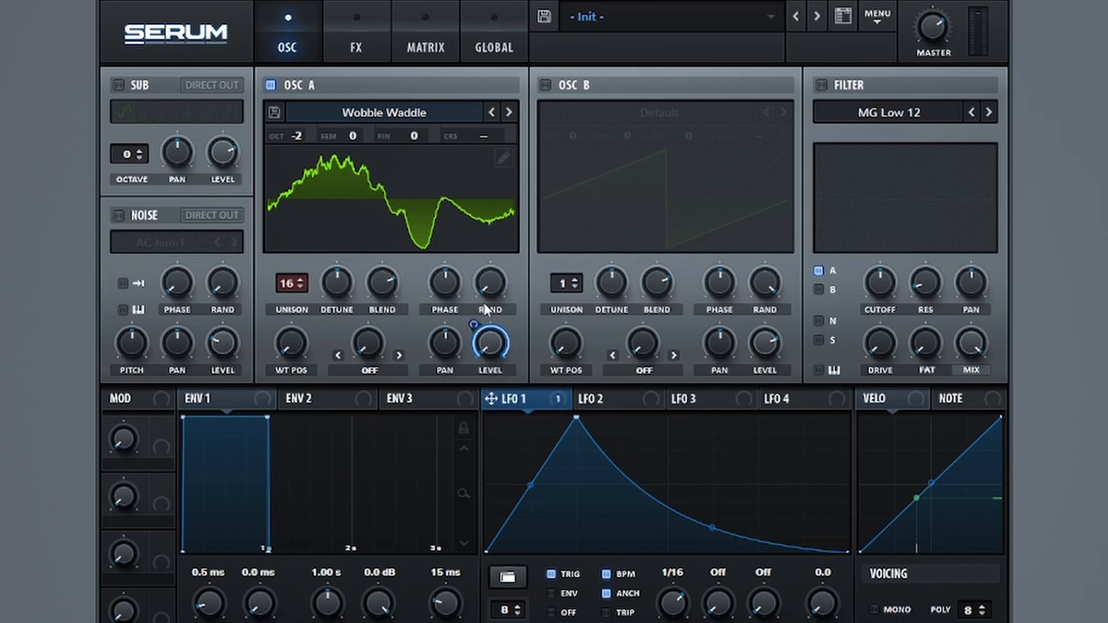
Step: Enable the sub oscillator with direct out at octave -2, turn its level to minimum, and modulate that level partially with LFO 1
left_click(149, 87)
left_click(212, 85)
left_click_drag(128, 149, 129, 156)
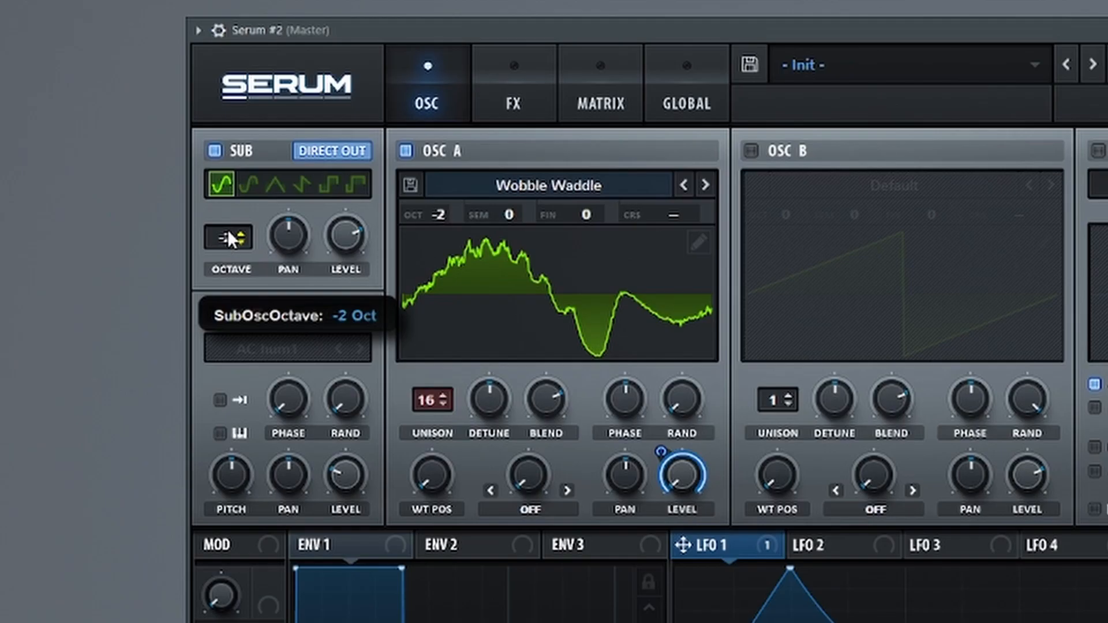
left_click_drag(345, 236, 321, 451)
left_click_drag(736, 545, 346, 237)
left_click_drag(324, 212, 317, 262)
Step: Enable the noise oscillator with direct out, load AC hum2, and modulate its level by a small amount with LFO 1
left_click(215, 314)
left_click(341, 314)
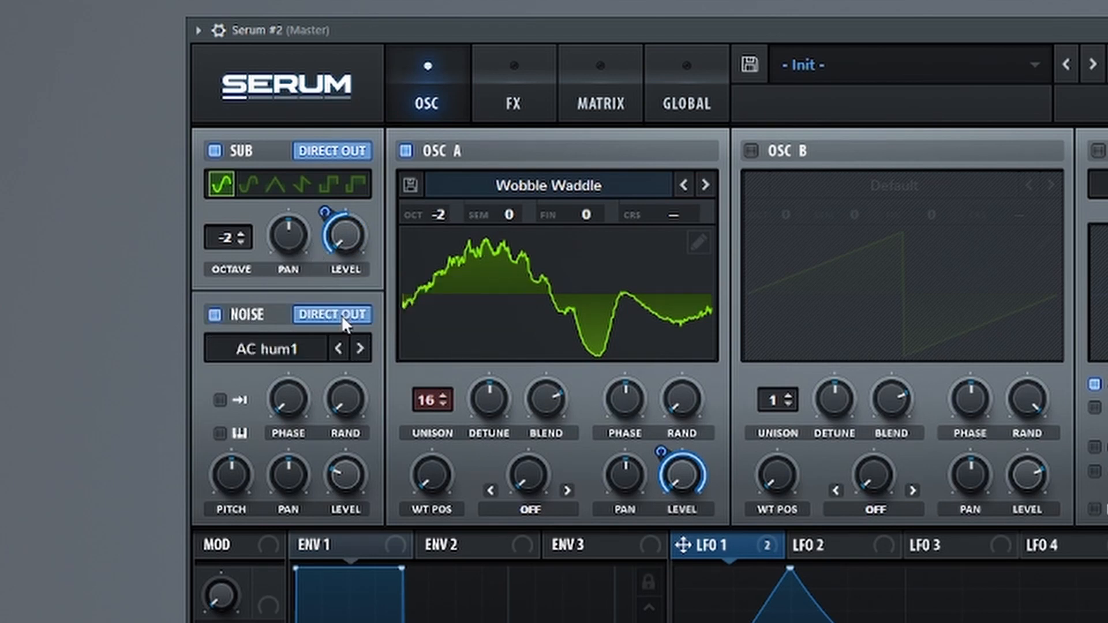
left_click(307, 353)
mouse_move(316, 495)
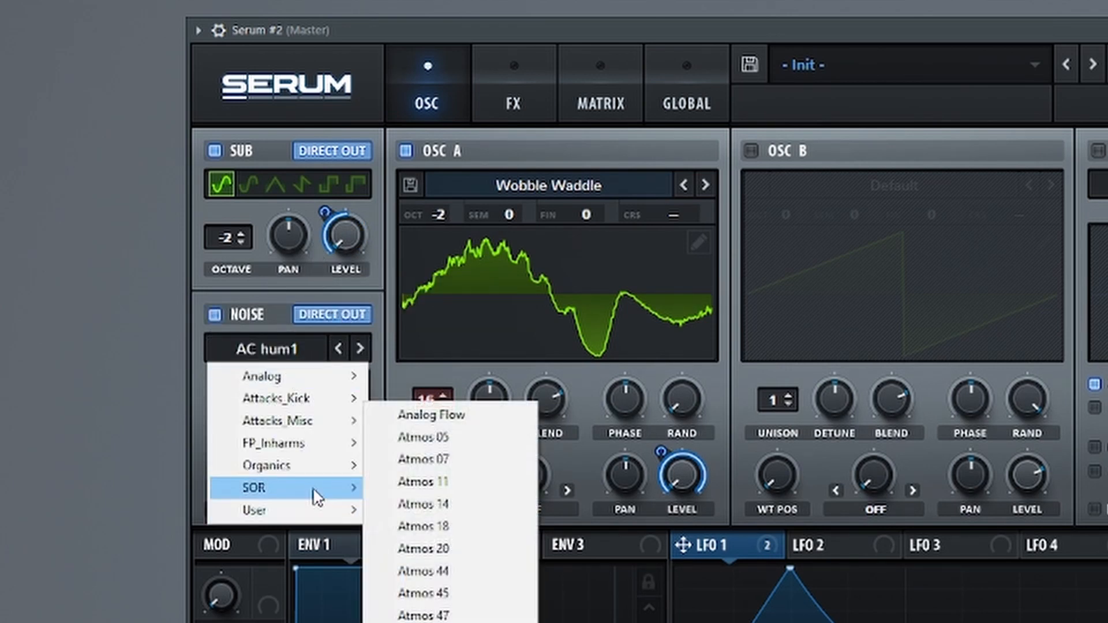
mouse_move(317, 467)
left_click(423, 482)
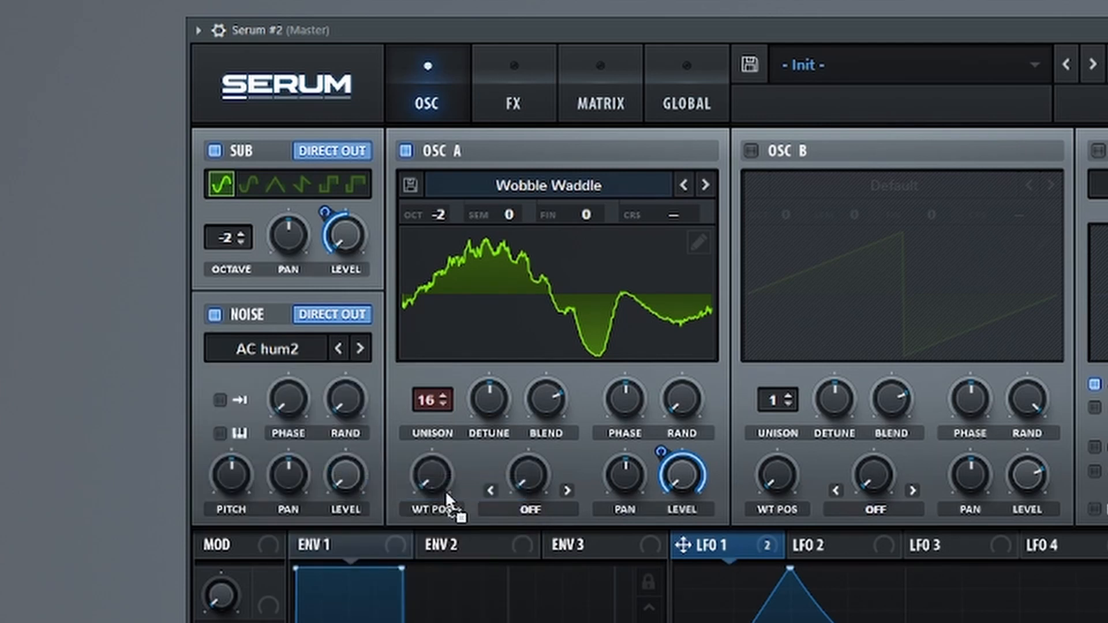
left_click_drag(447, 493, 345, 475)
left_click_drag(324, 452, 307, 536)
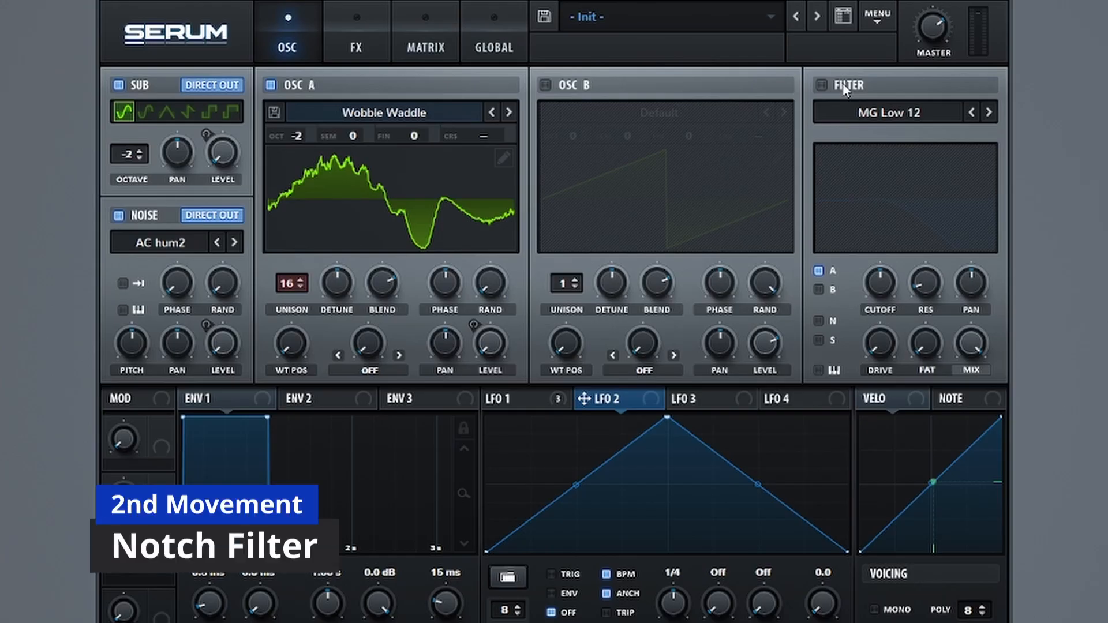
Step: Enable the filter and shape LFO 2 into two triangular peaks with the first one shifted earlier, set to Trig at rate 1/2
left_click(844, 86)
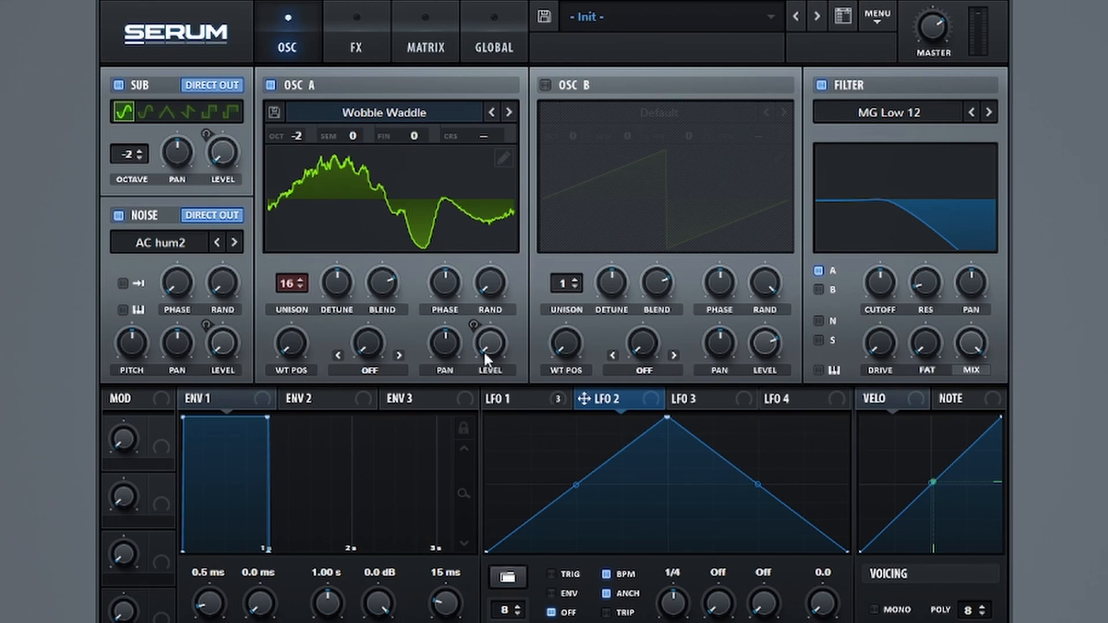
left_click_drag(667, 417, 576, 417)
double_click(663, 521)
left_click_drag(663, 521, 667, 552)
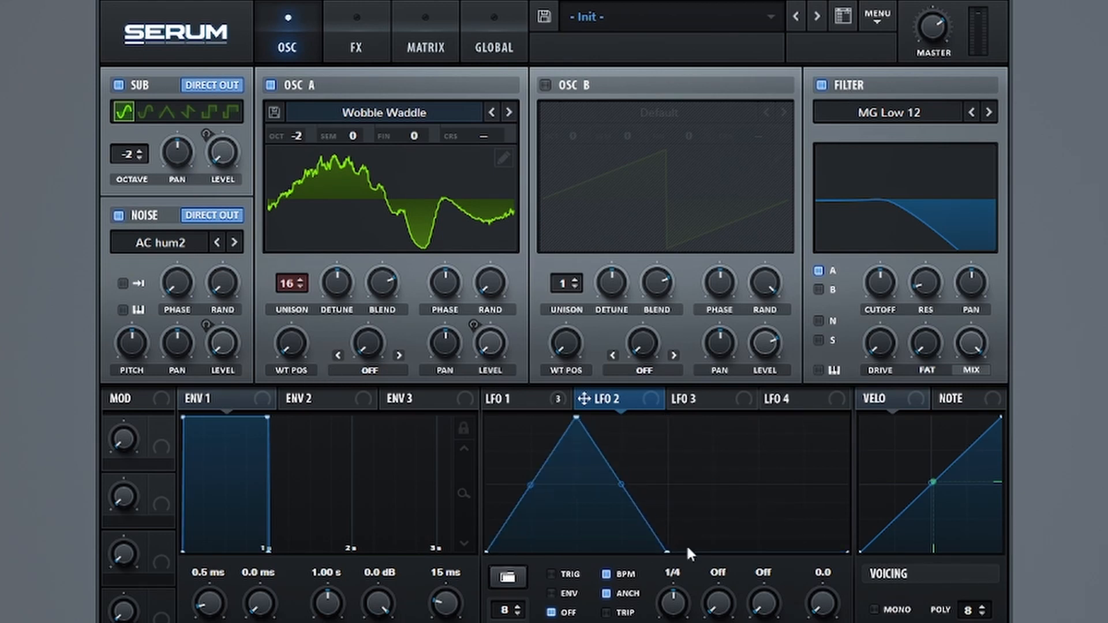
double_click(758, 551)
left_click_drag(758, 551, 758, 417)
left_click_drag(686, 607, 684, 618)
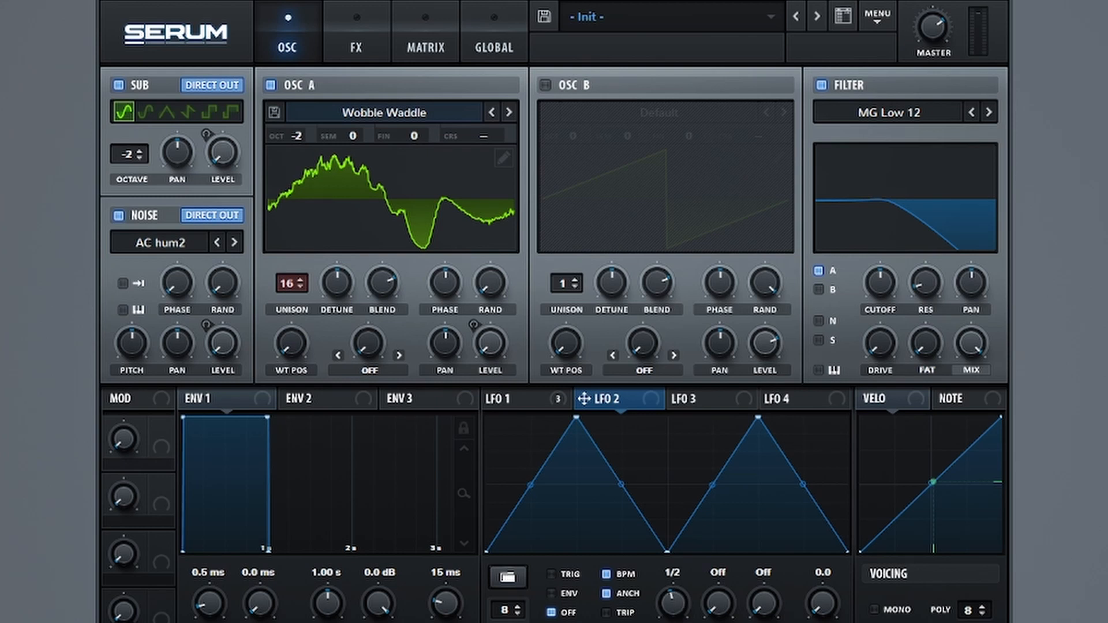
left_click(569, 576)
left_click_drag(576, 417, 530, 416)
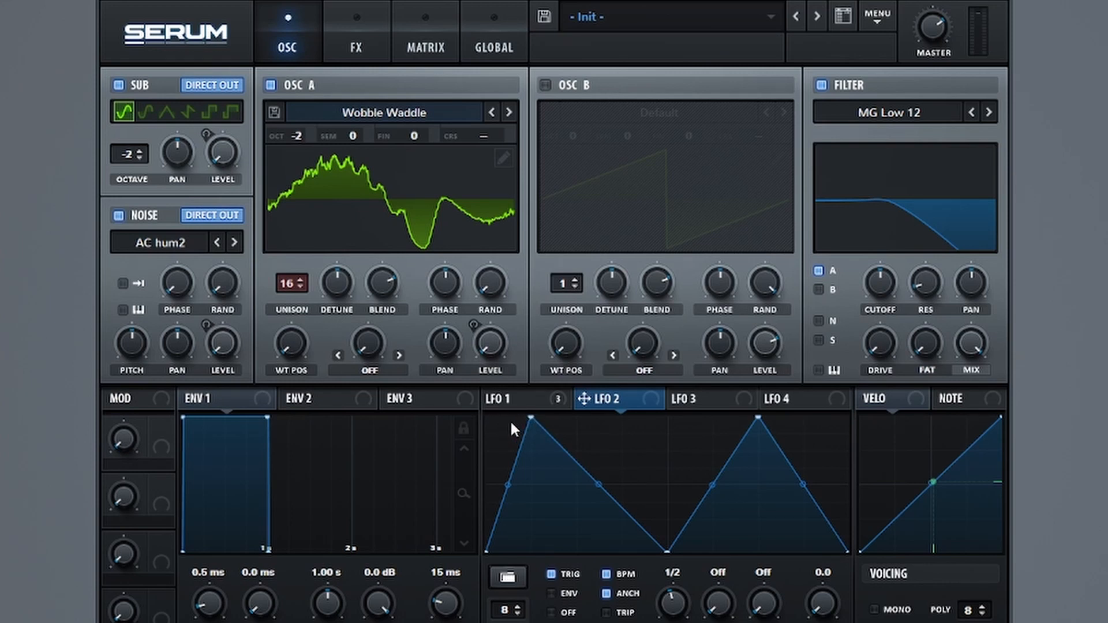
Step: Change the filter type to Notch 24, raise its cutoff to maximum, and assign LFO 2 to the cutoff
left_click(929, 122)
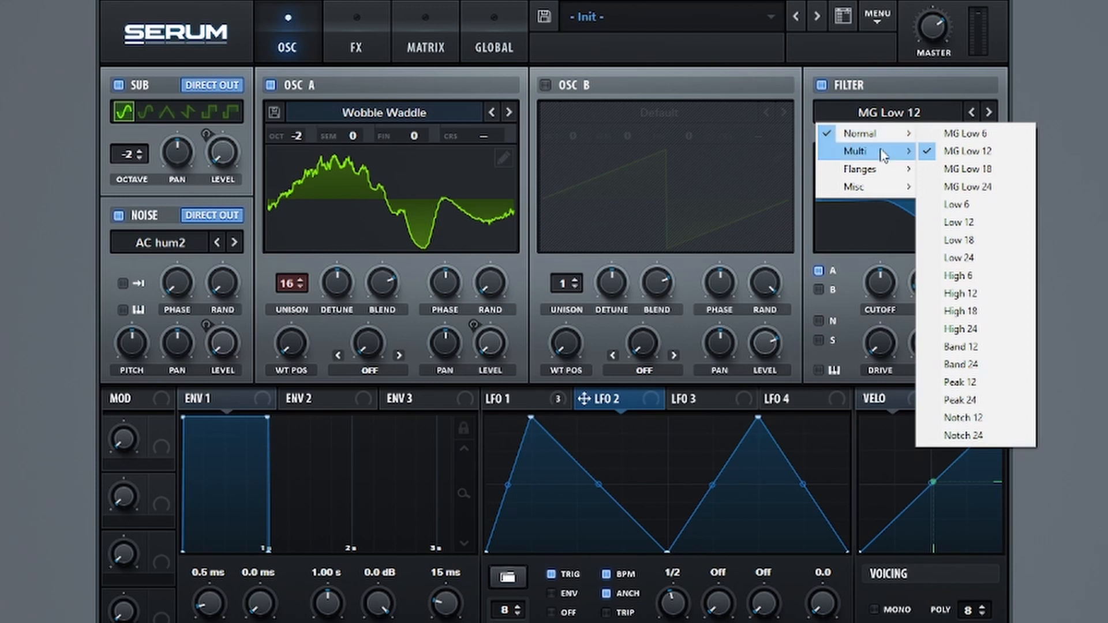
left_click(978, 436)
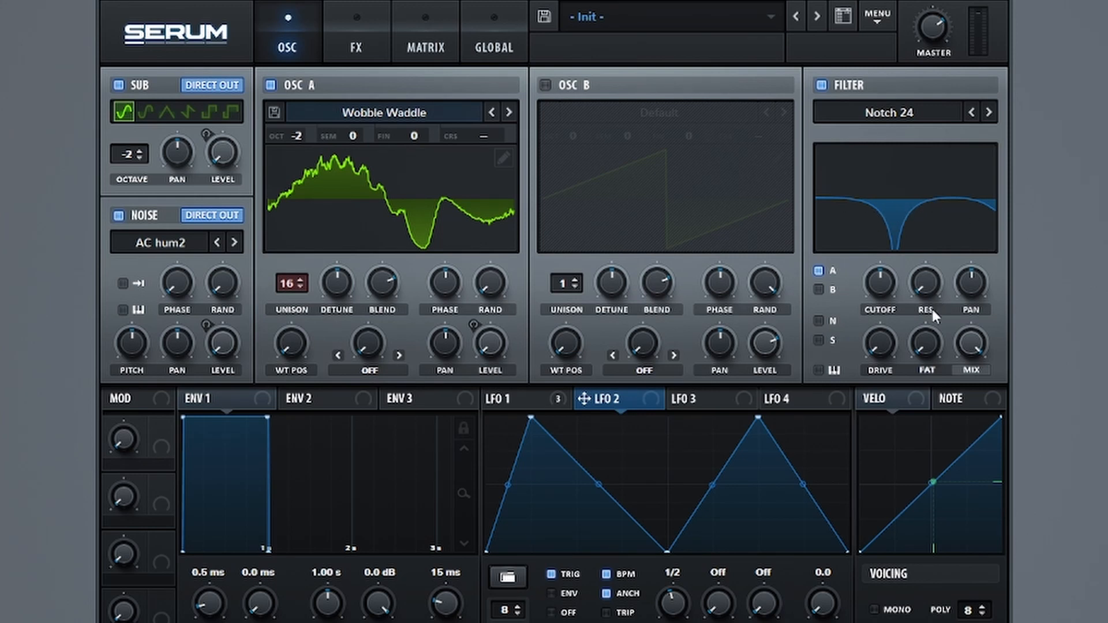
left_click_drag(882, 284, 889, 168)
left_click_drag(609, 398, 864, 219)
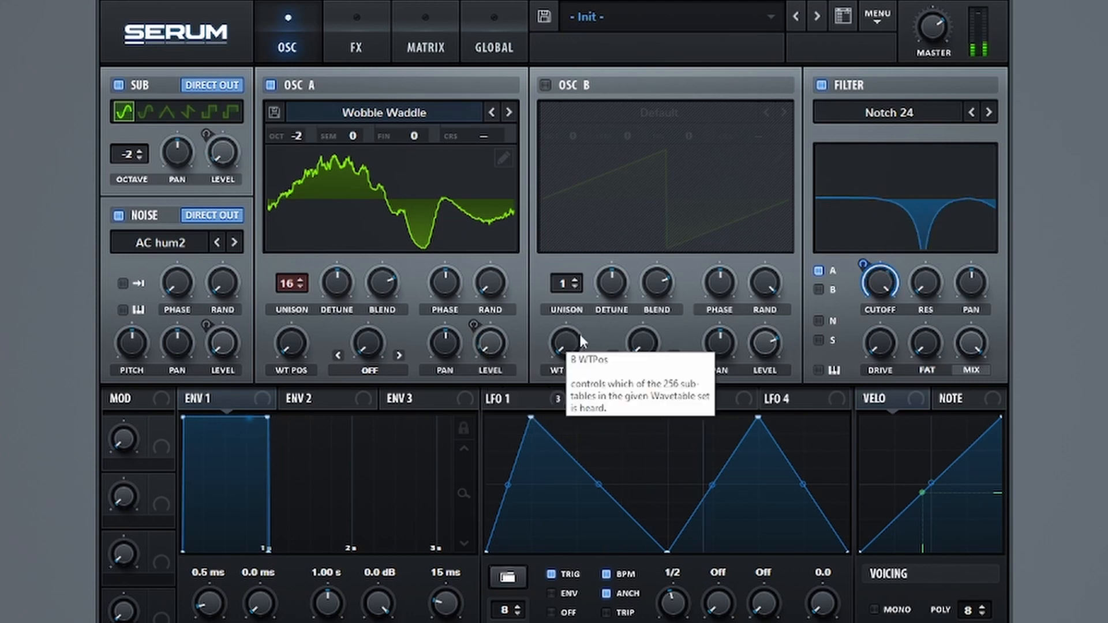
Step: Raise oscillator A's wavetable position to maximum and modulate it with LFO 3, set to Trig at a rate of 2 bar
left_click(719, 407)
left_click_drag(291, 353, 295, 166)
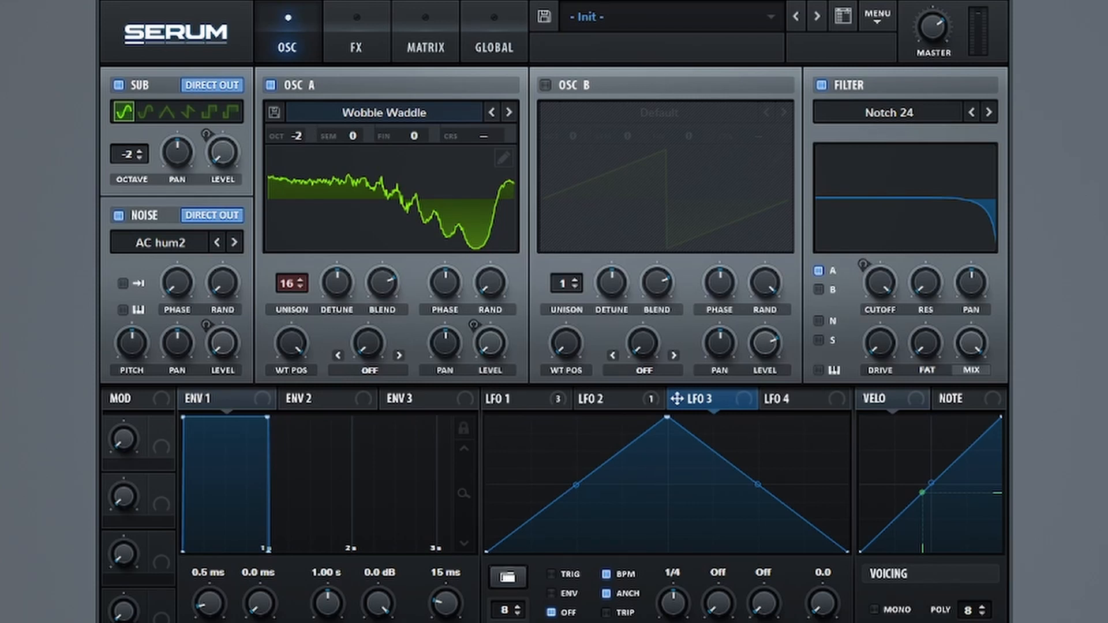
left_click_drag(692, 604, 692, 622)
left_click(551, 574)
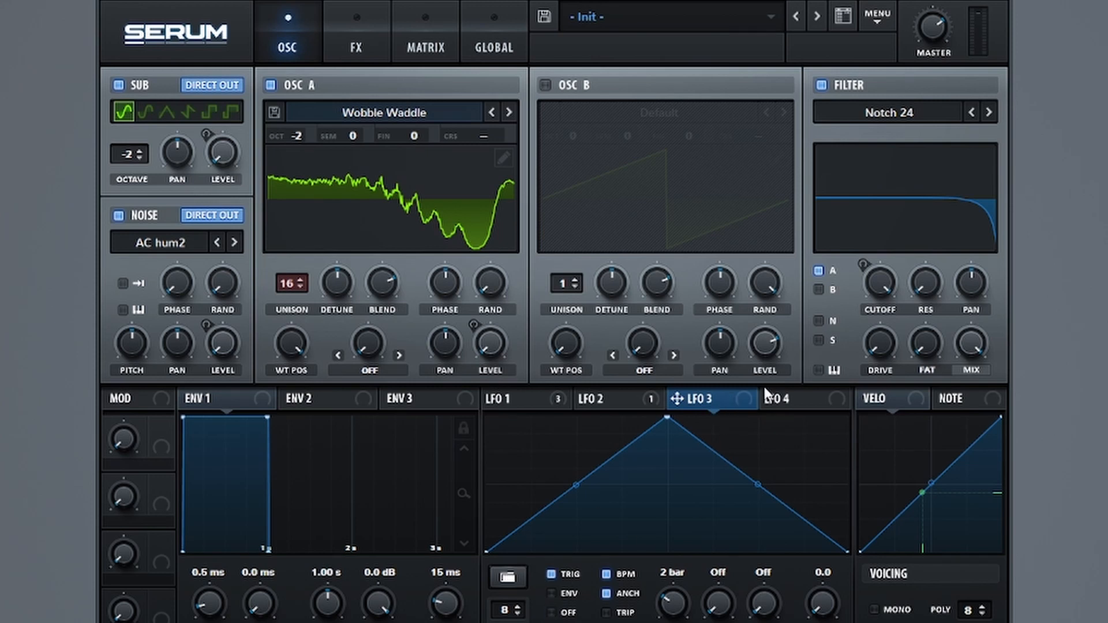
left_click_drag(677, 399, 303, 363)
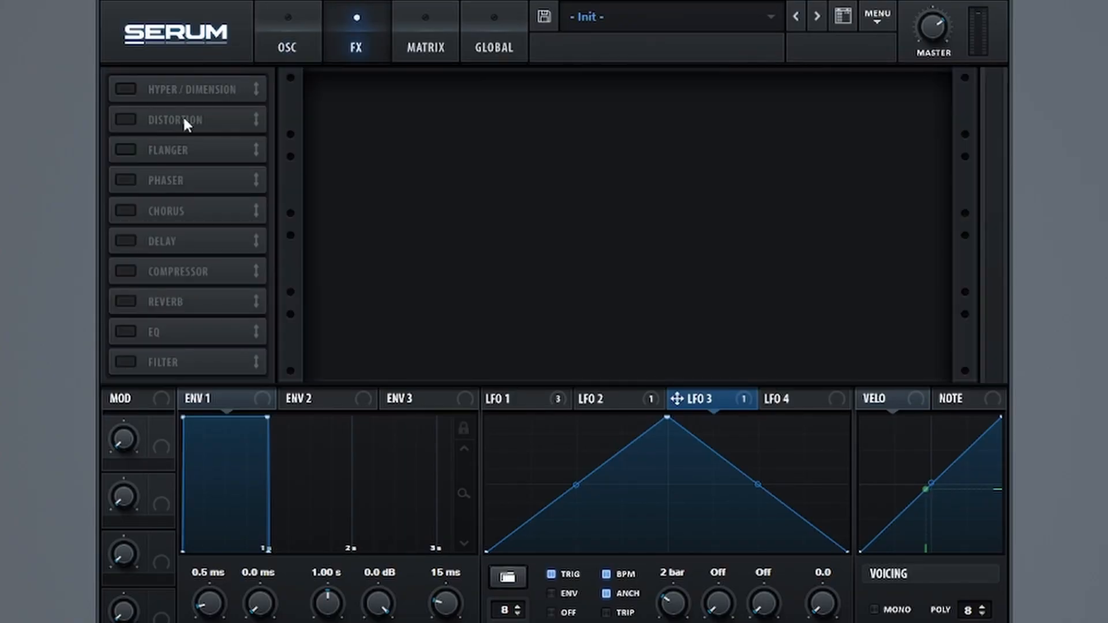
Step: Add the Phaser effect with rate, depth, frequency, feedback and phase at minimum, and compare the sound with it bypassed
left_click(126, 181)
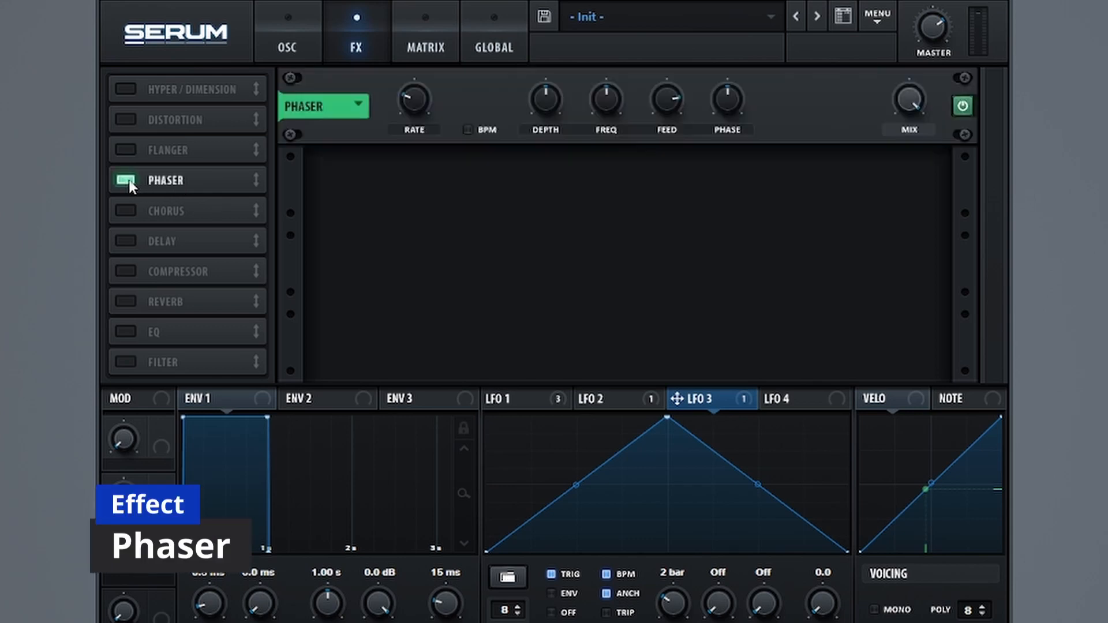
left_click_drag(414, 99, 388, 262)
left_click_drag(545, 99, 543, 185)
left_click_drag(606, 100, 649, 231)
left_click_drag(667, 100, 648, 275)
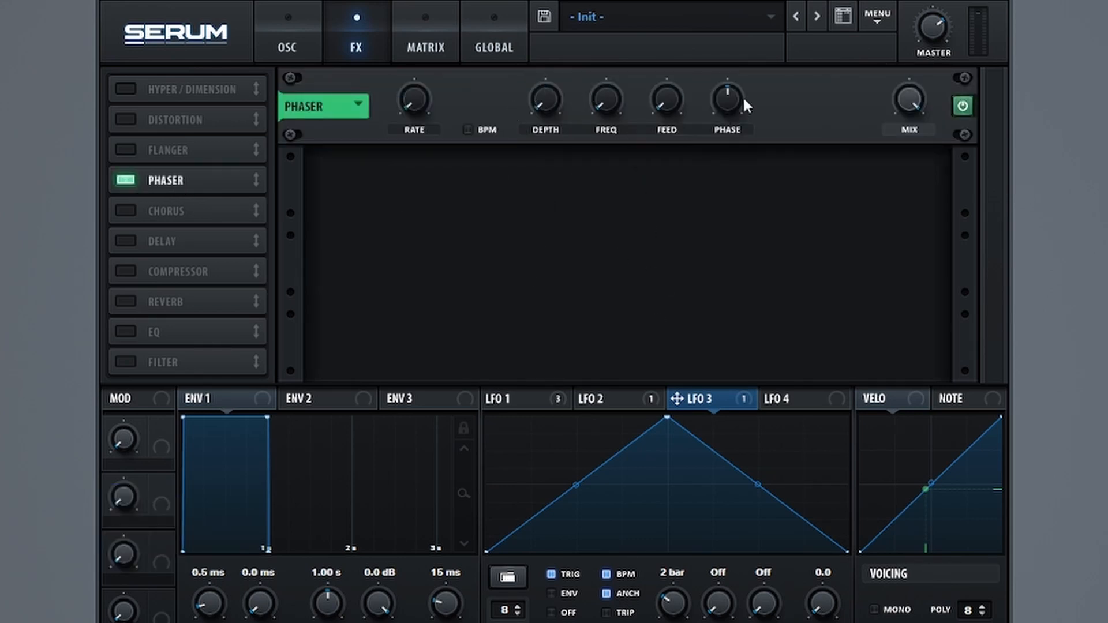
left_click_drag(742, 104, 878, 302)
left_click(964, 105)
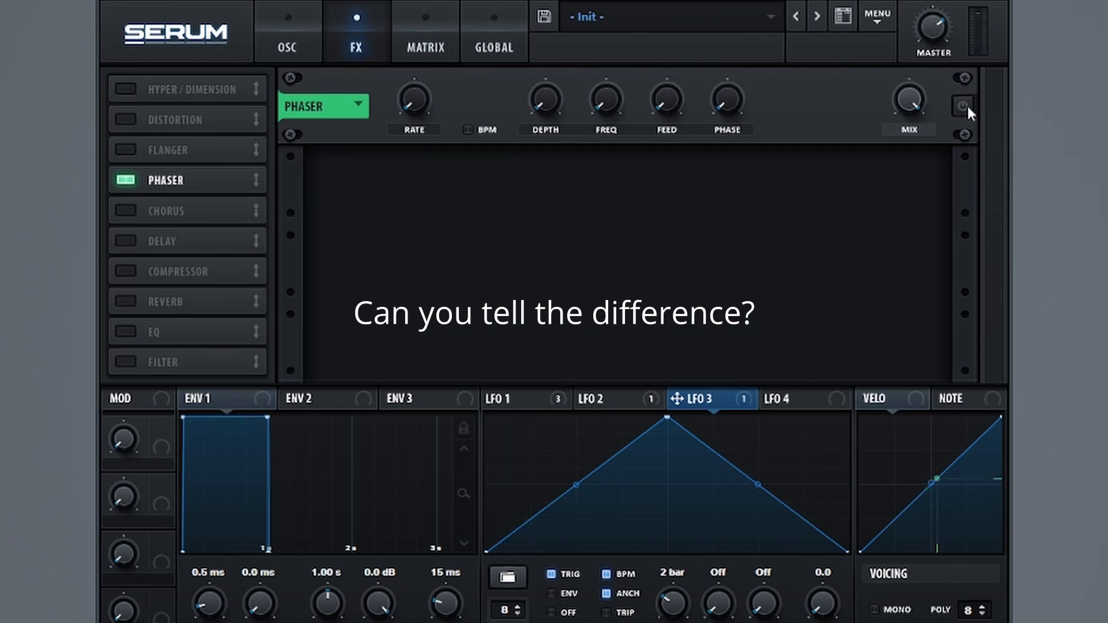
left_click(967, 106)
Step: Add the Filter effect directly after the Phaser and set its type to Band 12
left_click_drag(167, 362, 200, 192)
left_click(436, 191)
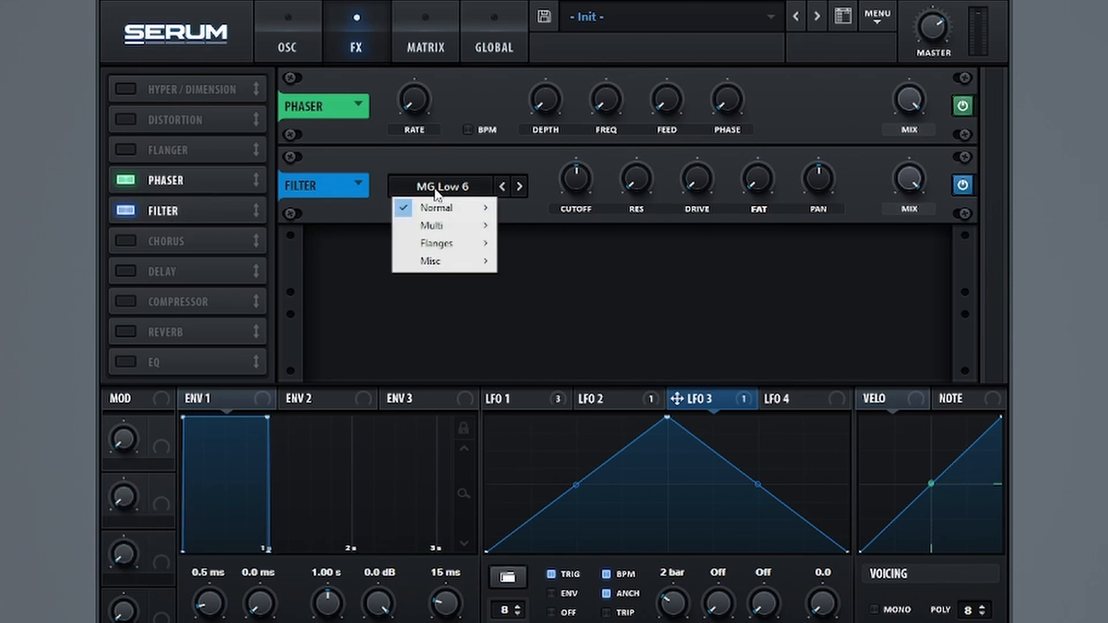
mouse_move(453, 209)
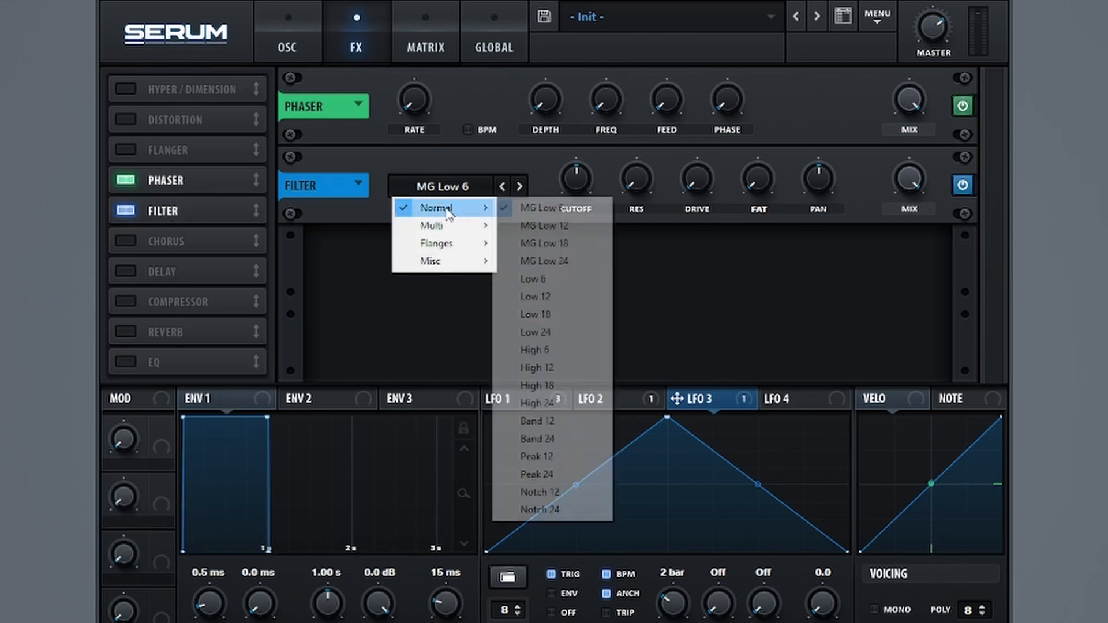
left_click(584, 421)
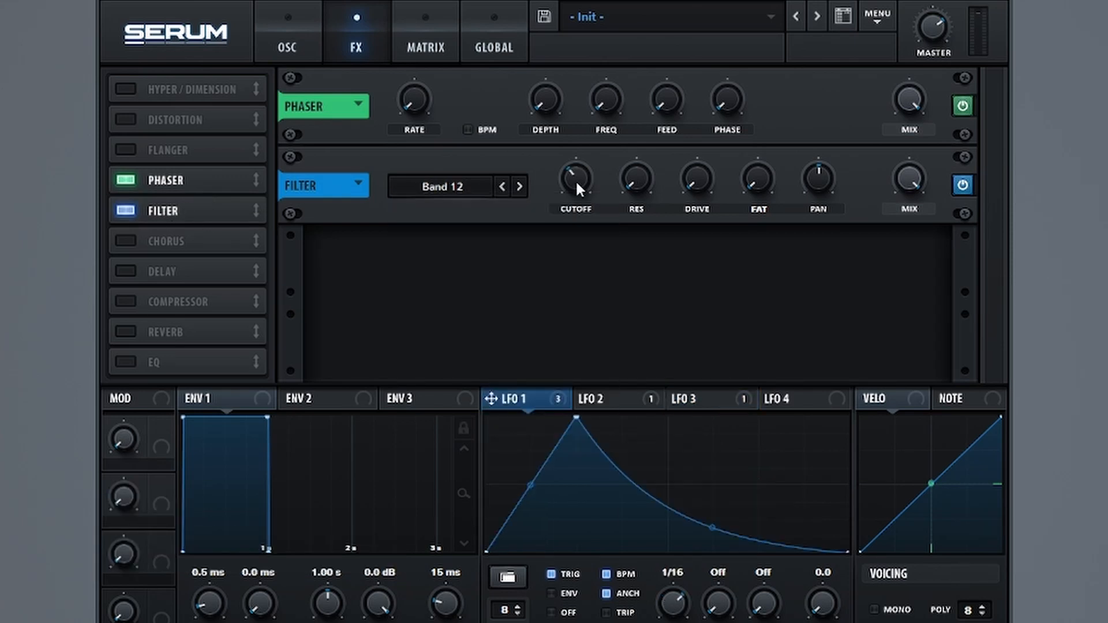
Step: Set the filter effect's cutoff to 100 Hz and modulate it with LFO 1 at an adjusted depth
double_click(577, 180)
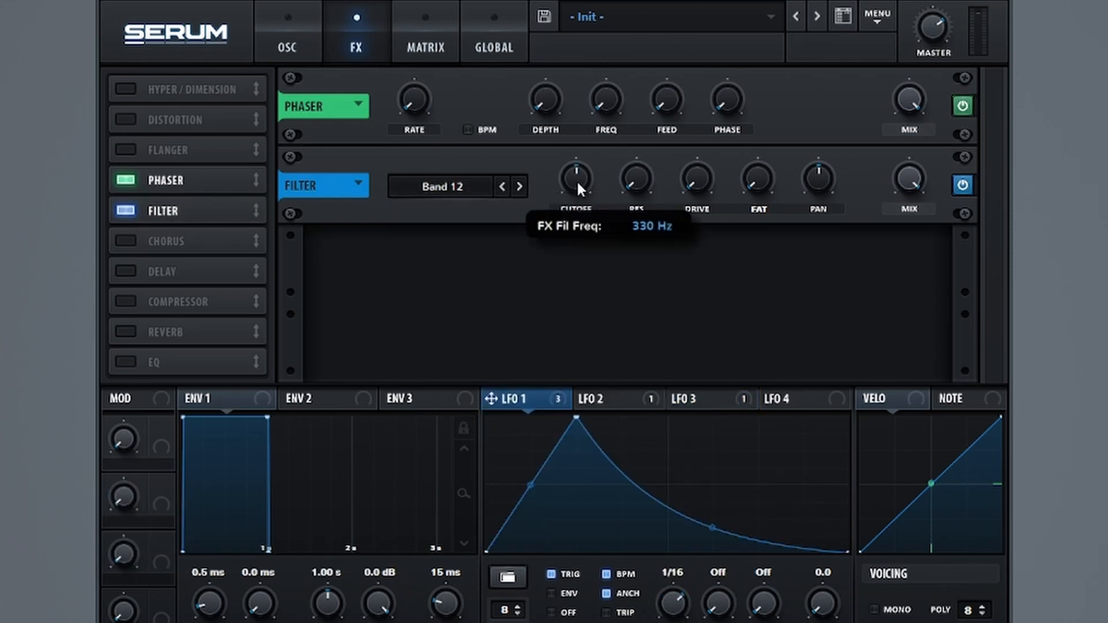
left_click_drag(579, 174, 577, 199)
double_click(579, 206)
type("100")
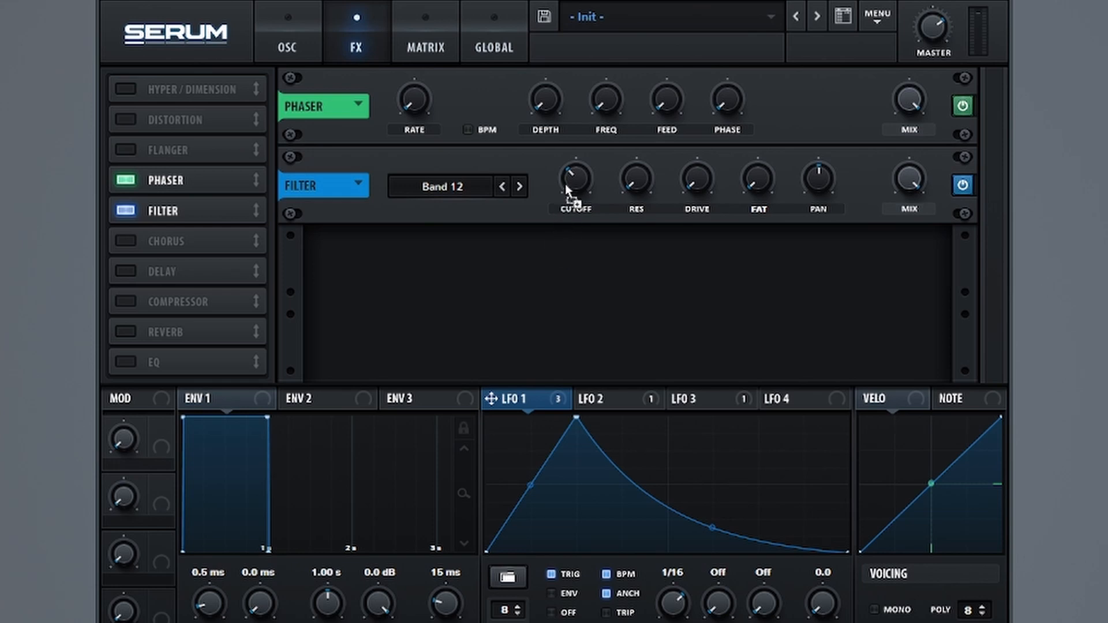
left_click_drag(558, 162, 557, 194)
Step: Add the EQ after the filter effect, make its low band a peak cut at 105 Hz, and modulate that band's frequency with LFO 1
left_click(192, 361)
left_click_drag(192, 362, 215, 256)
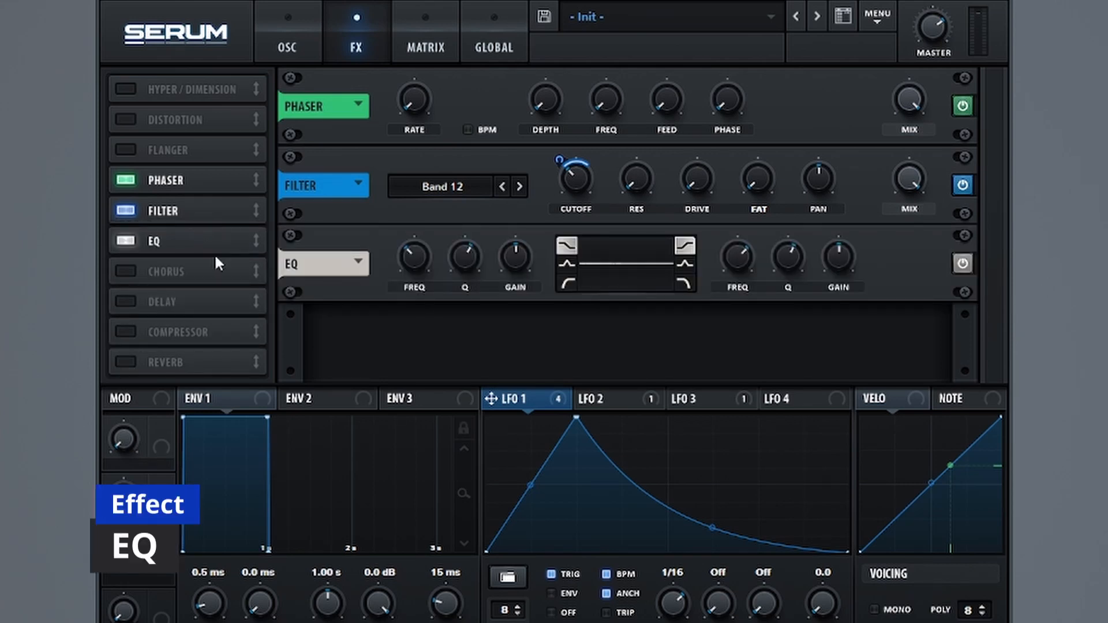
left_click(567, 264)
mouse_move(524, 250)
left_mouse_down()
mouse_move(524, 297)
mouse_move(524, 273)
left_mouse_up()
left_click_drag(434, 260, 424, 279)
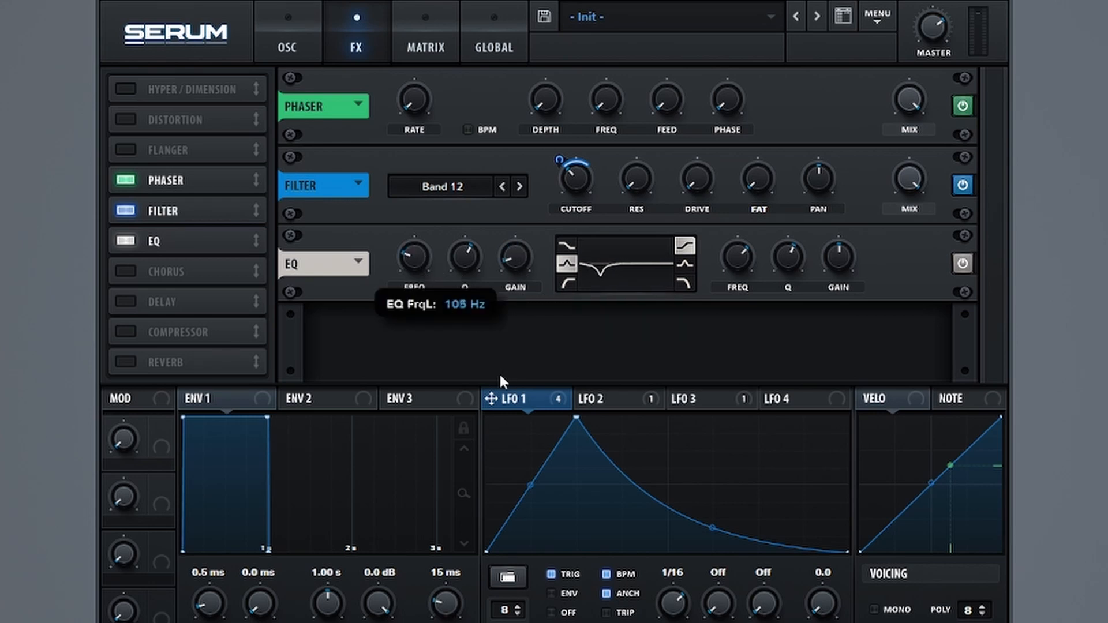
left_click_drag(491, 399, 432, 286)
left_click_drag(397, 238, 392, 261)
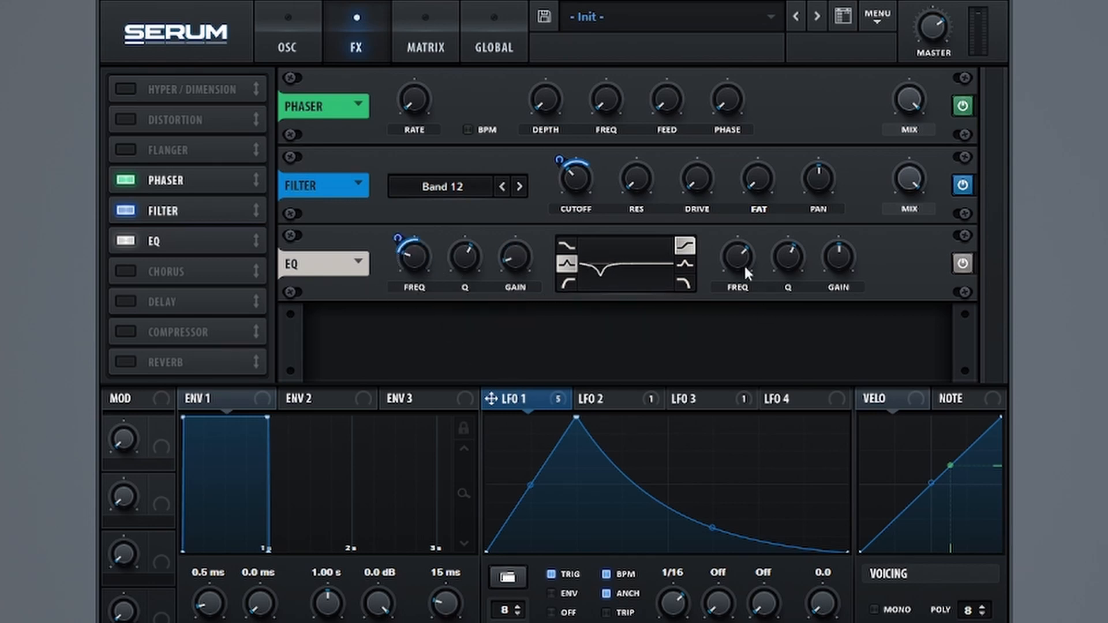
Step: Make the EQ's high band a broad peak boost with lower Q and modulate its frequency with LFO 1
left_click(685, 264)
left_click_drag(839, 257, 725, 271)
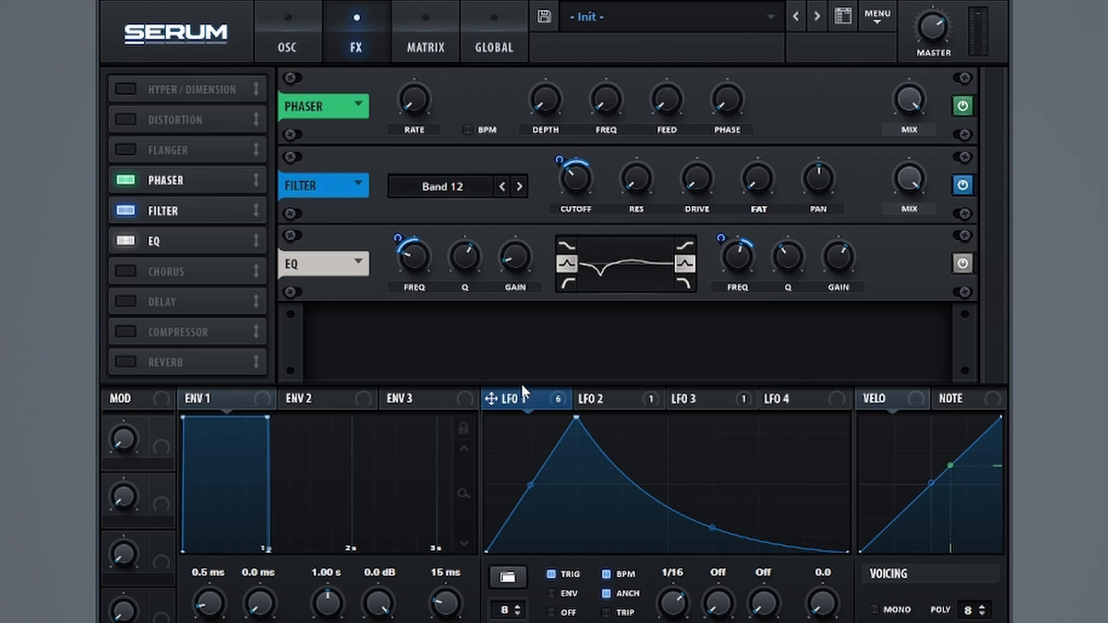
Step: Fine-tune the frequencies of the EQ's low and high bands
mouse_move(420, 261)
left_mouse_down()
mouse_move(416, 288)
mouse_move(419, 265)
left_mouse_up()
mouse_move(745, 250)
left_click_drag(744, 249, 750, 219)
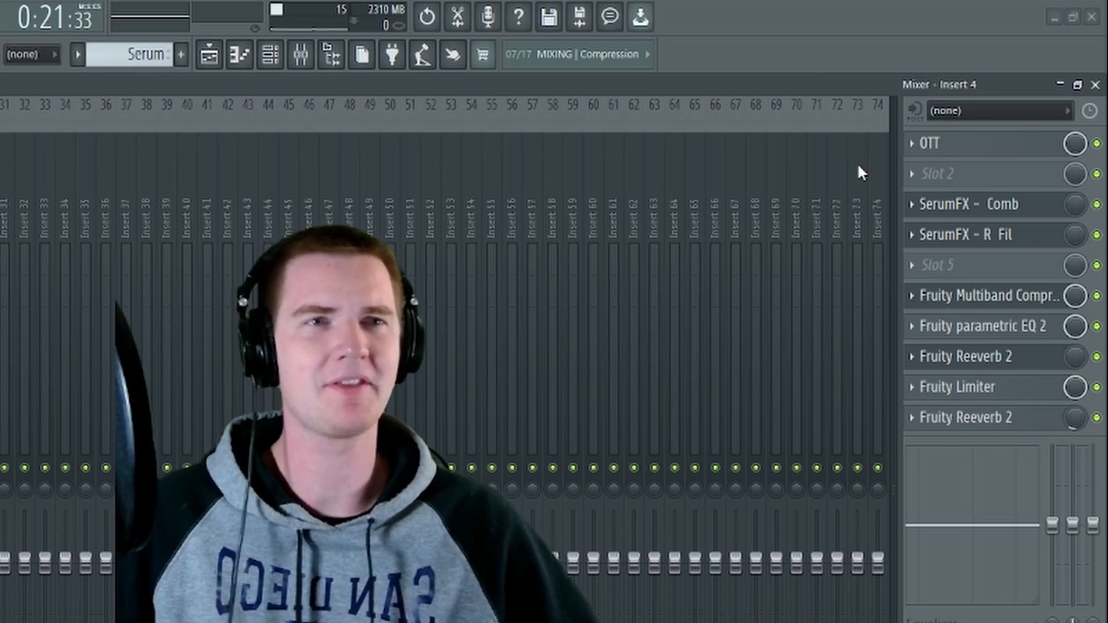
Step: Review the OTT depth on Insert 4, and the filter type, cutoff and resonance of SerumFX - Comb
left_click(930, 144)
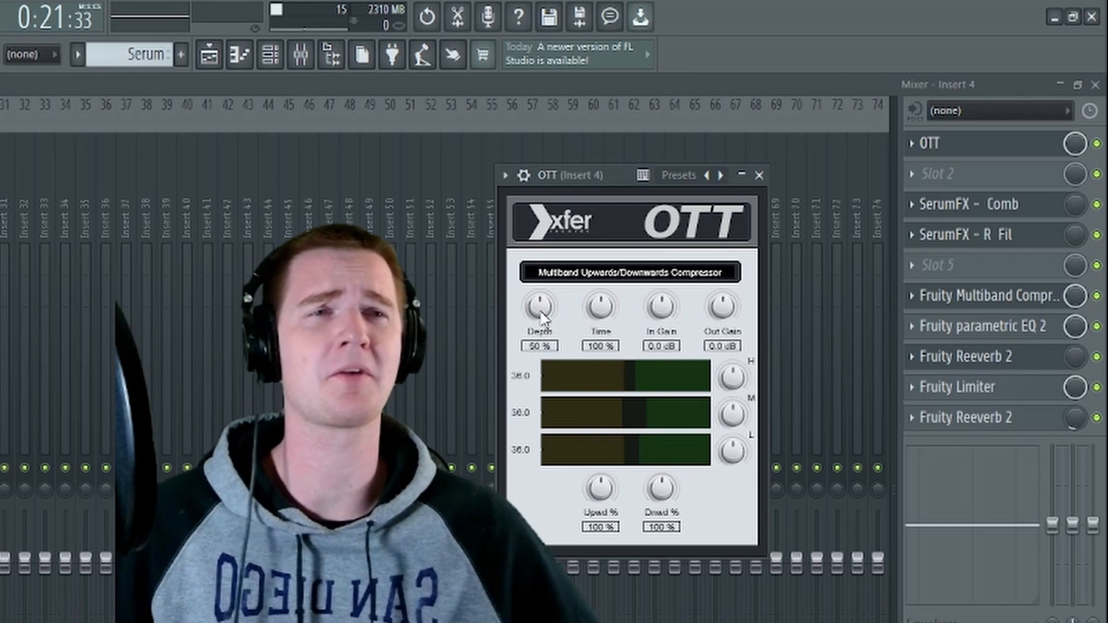
left_click(761, 175)
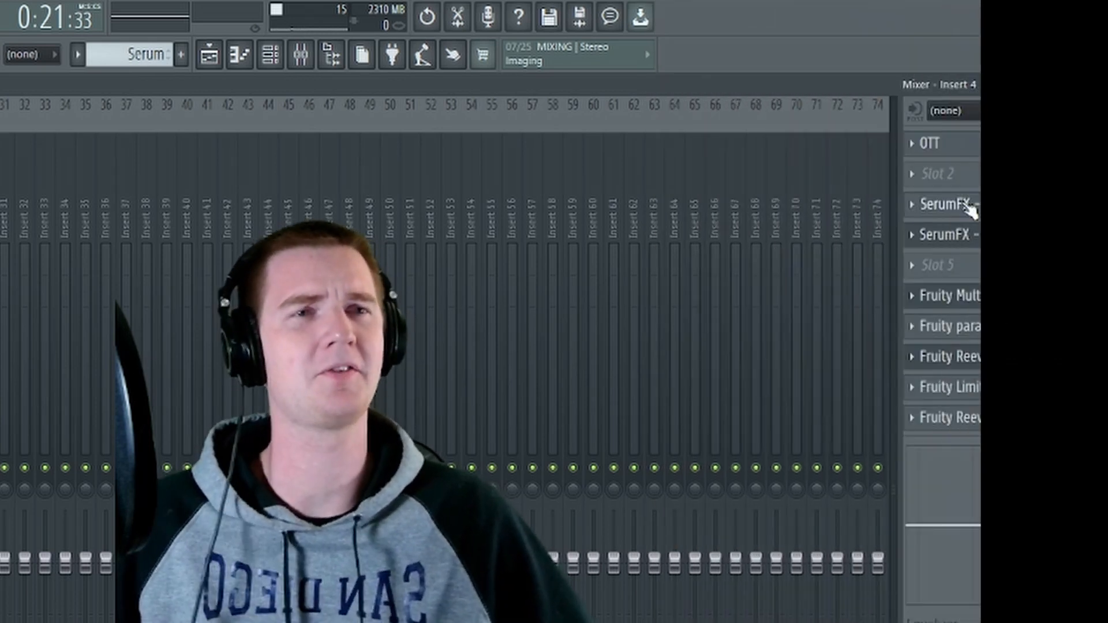
left_click(961, 200)
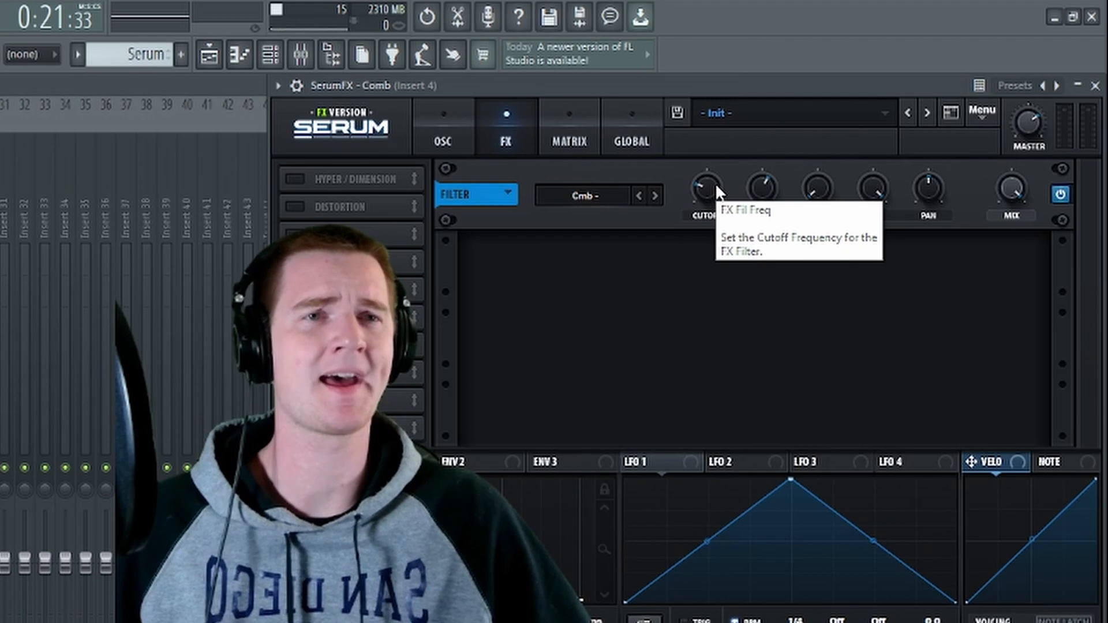
left_click(712, 182)
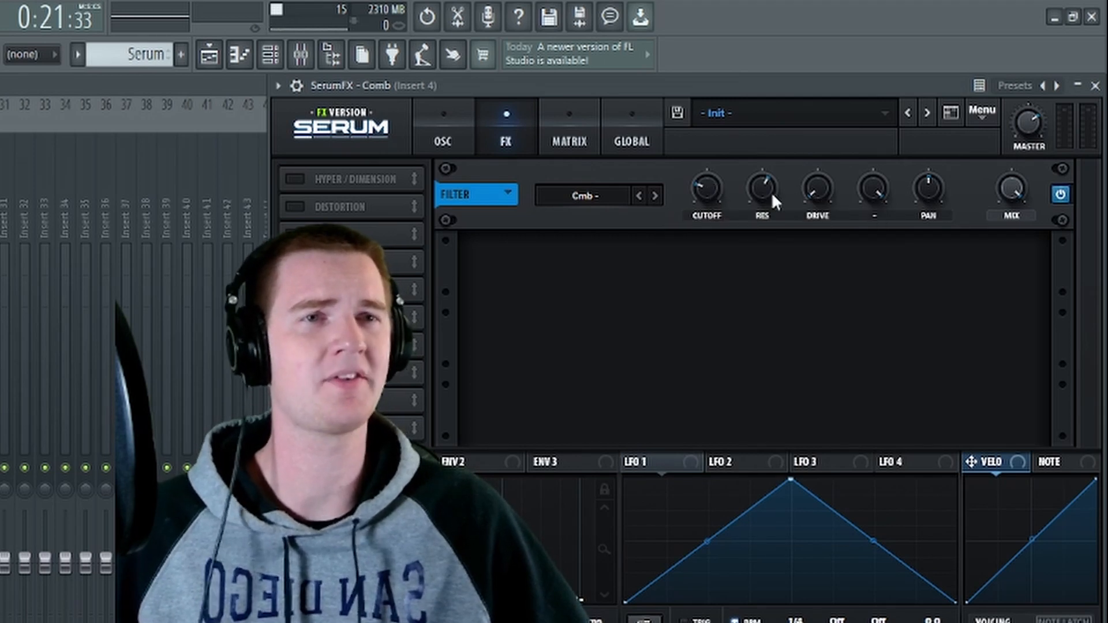
mouse_move(771, 191)
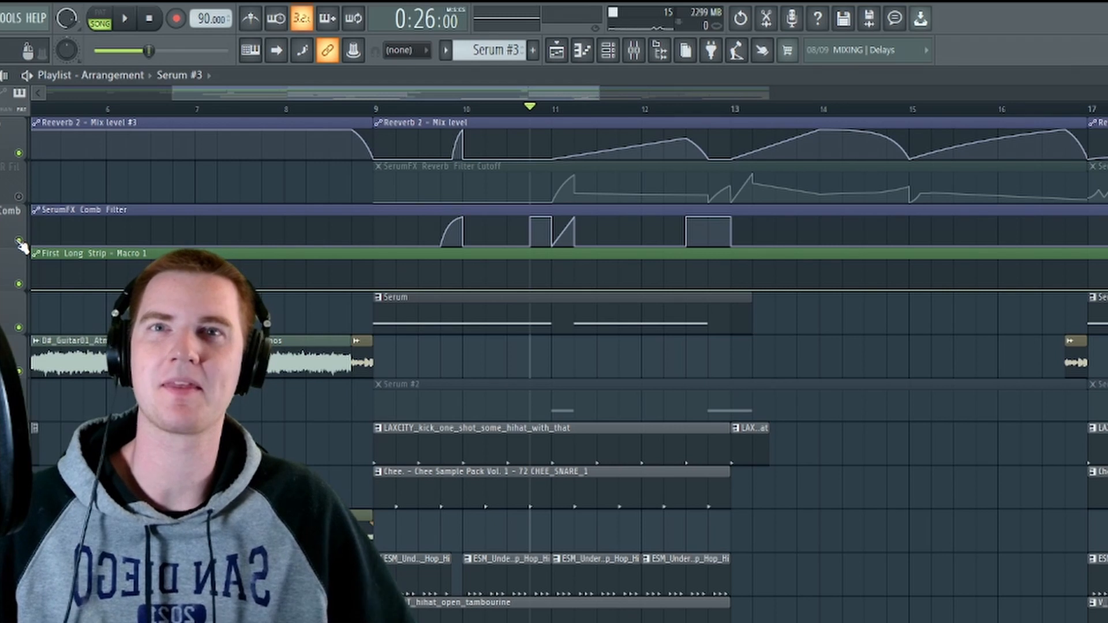
Step: Listen to the soloed Serum bass without and with the SerumFX Comb Filter automation track, and place the playhead at bar 10
key("space")
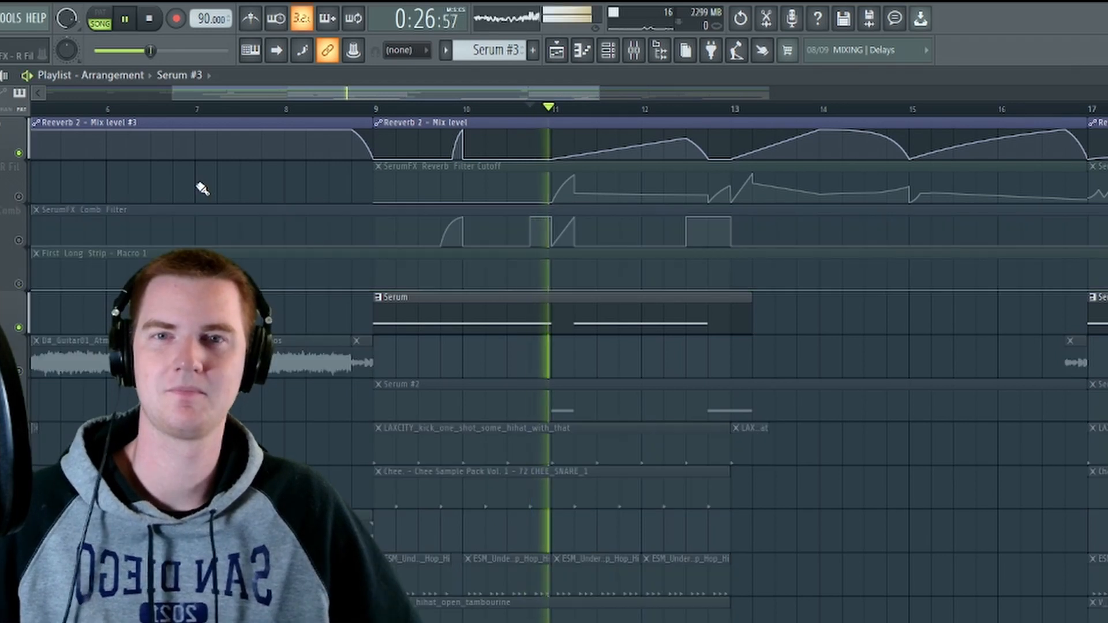
key("space")
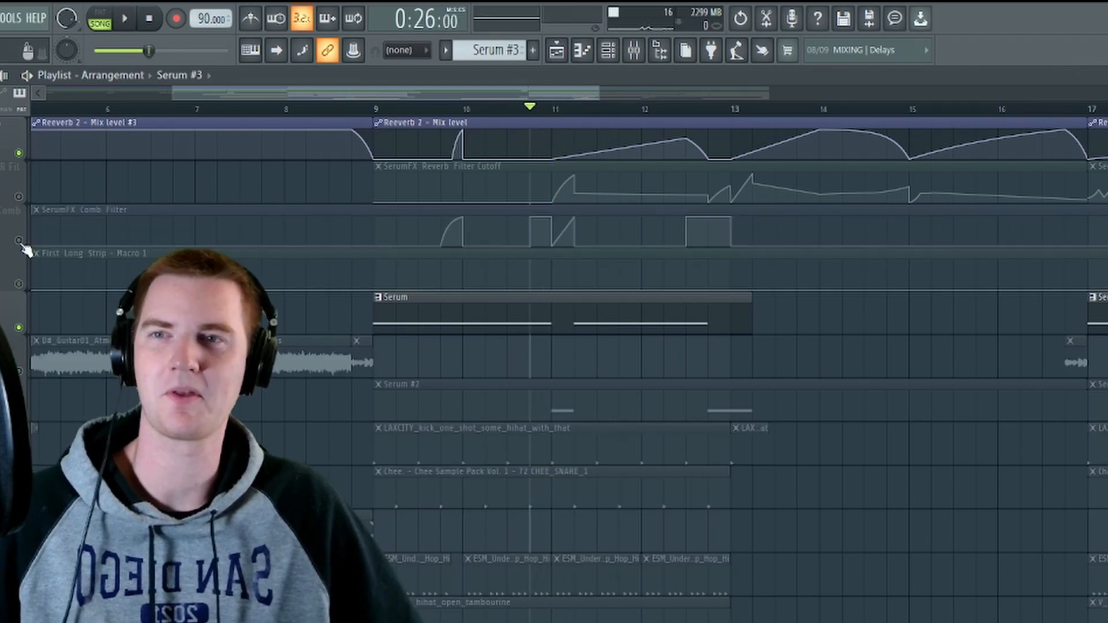
left_click(18, 240)
key("space")
left_click(463, 108)
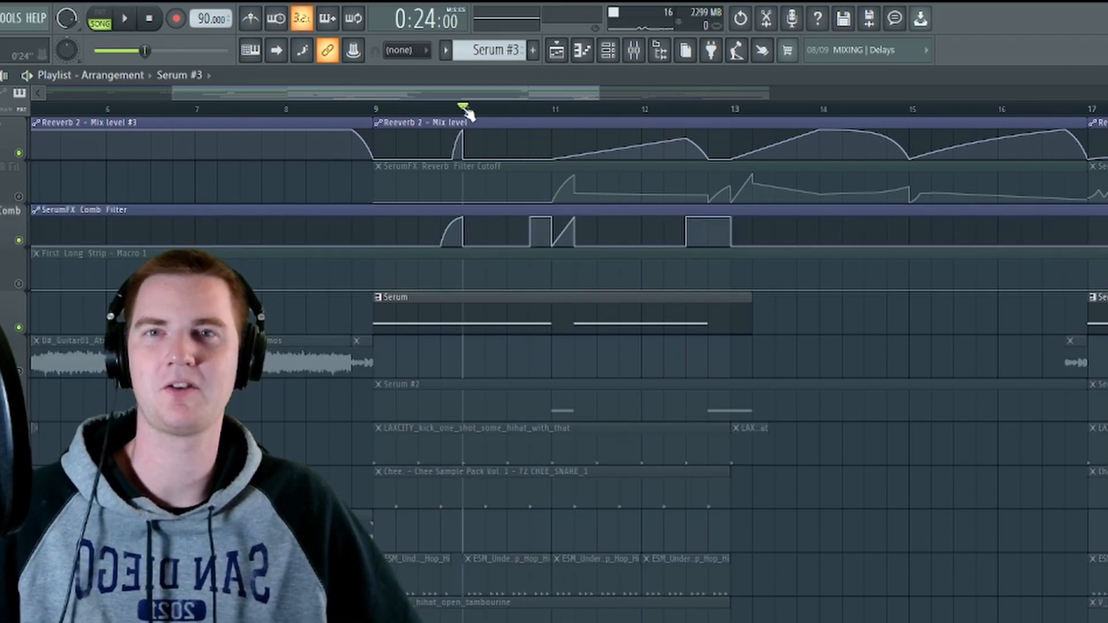
Step: Restore the other playlist tracks, keep the Reverb Filter Cutoff track muted, and play the comb filter automation in context from bar 10
right_click(19, 240)
right_click(18, 240)
key("space")
left_click(19, 197)
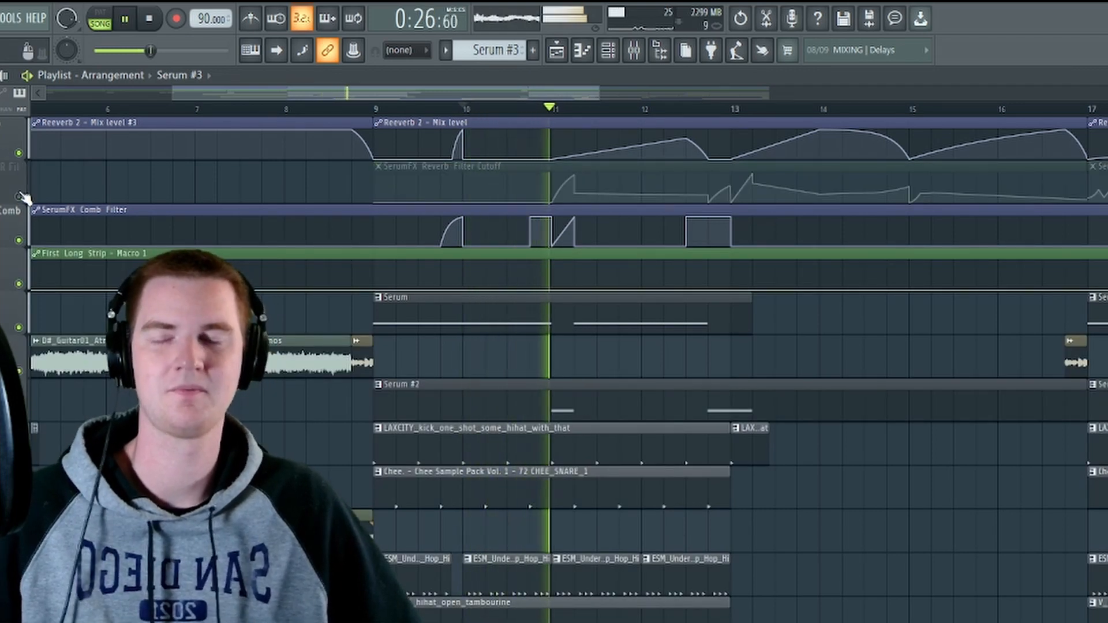
key("space")
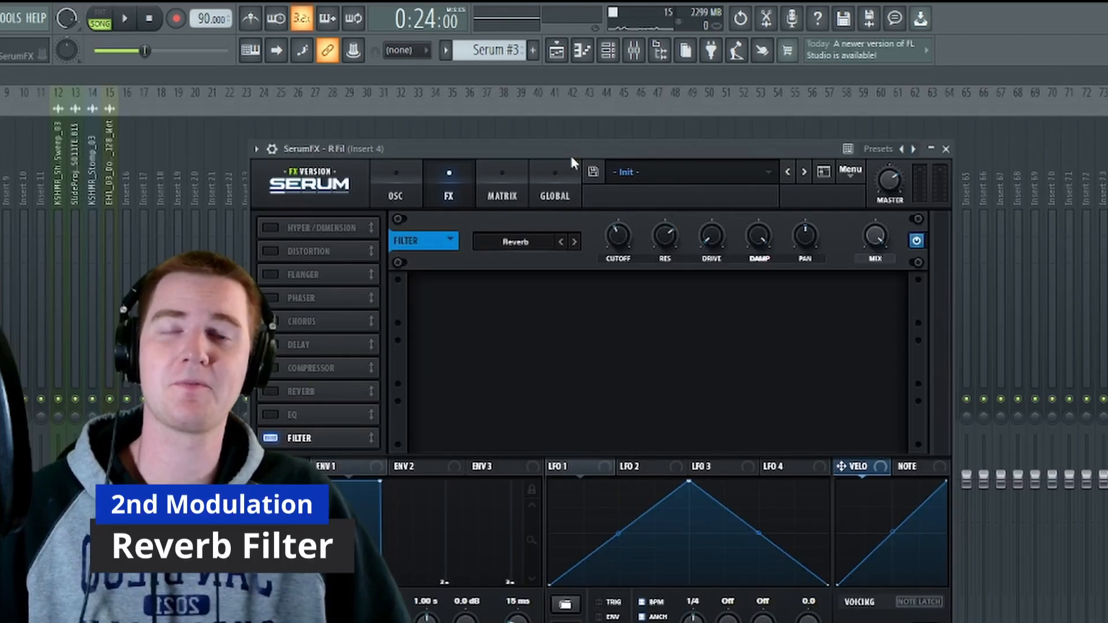
Step: Set the SerumFX - R Fil reverb filter's cutoff to 162 Hz and open the automation options for the last tweaked parameter
mouse_move(669, 245)
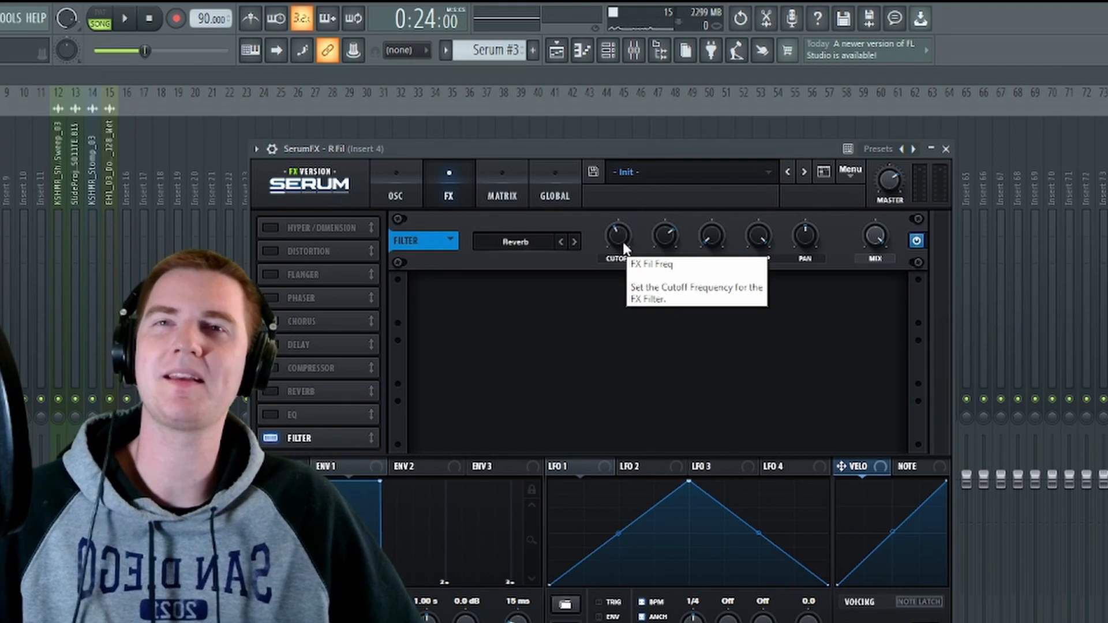
mouse_move(616, 237)
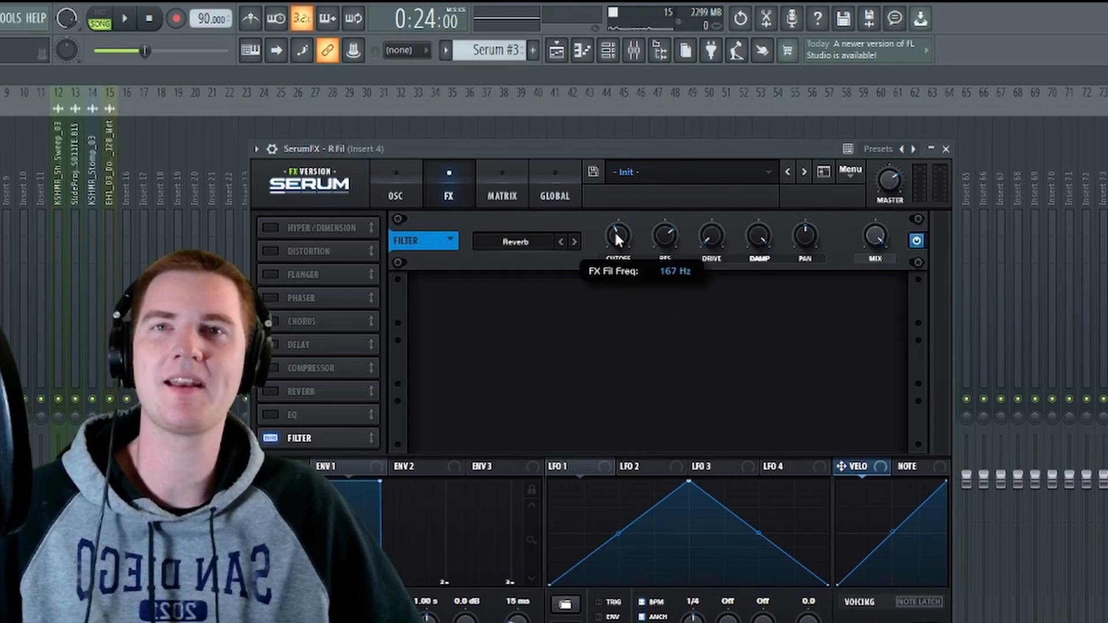
left_click_drag(615, 232, 616, 235)
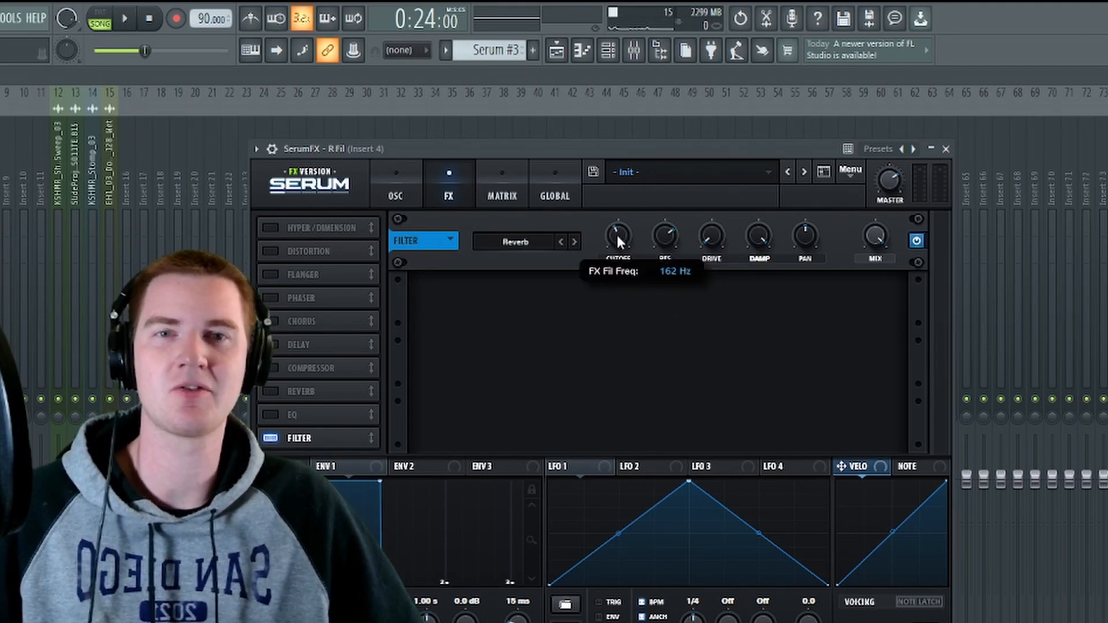
left_click(1, 18)
left_click(1, 18)
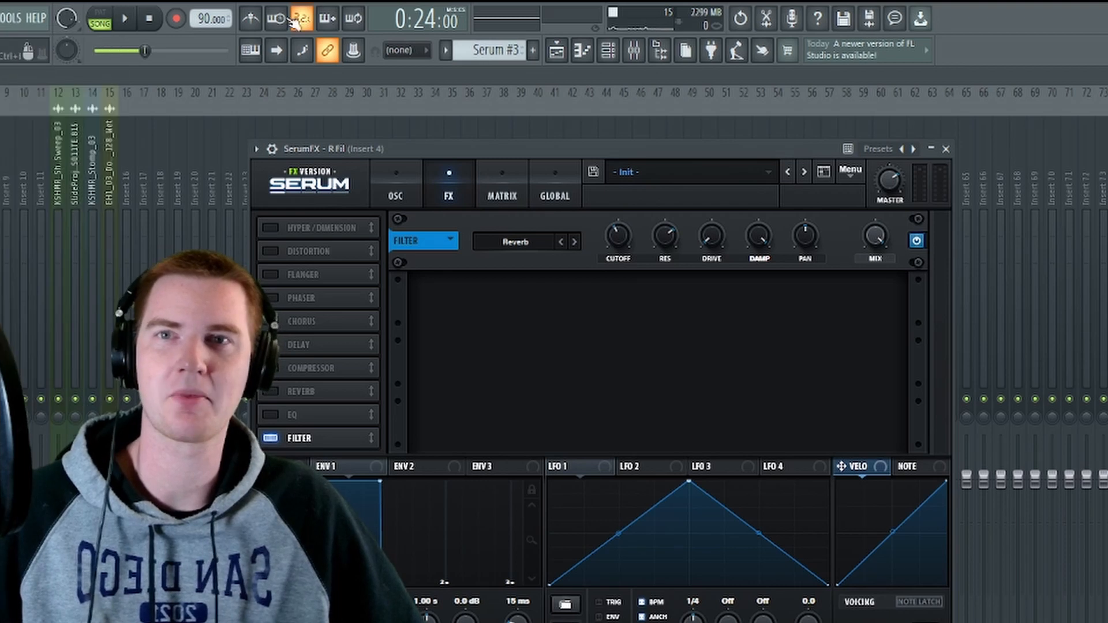
left_click(1, 18)
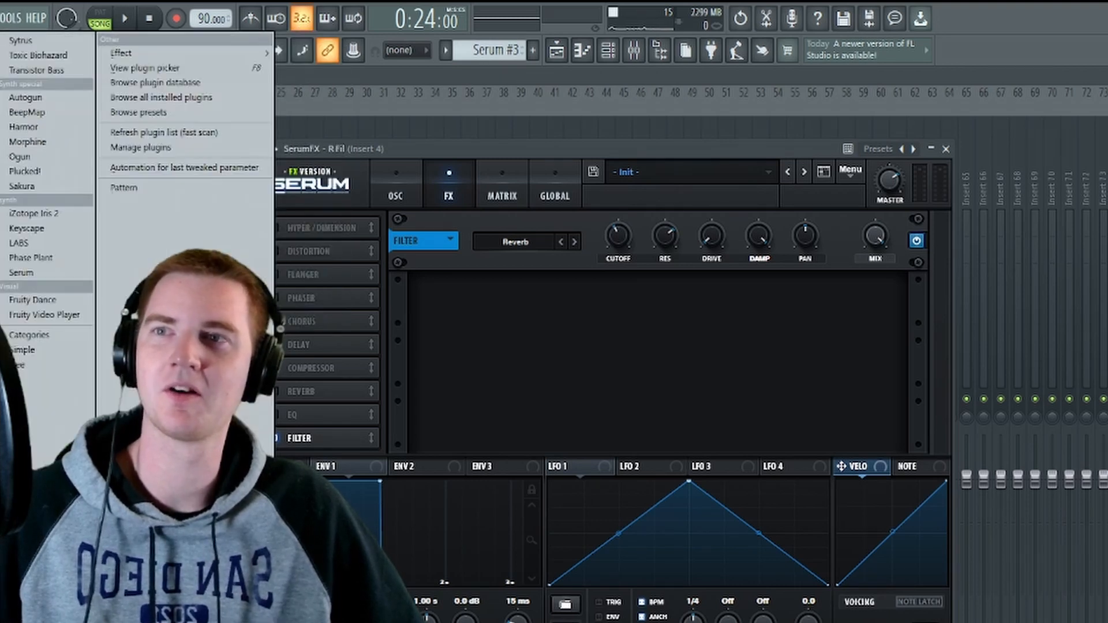
mouse_move(9, 20)
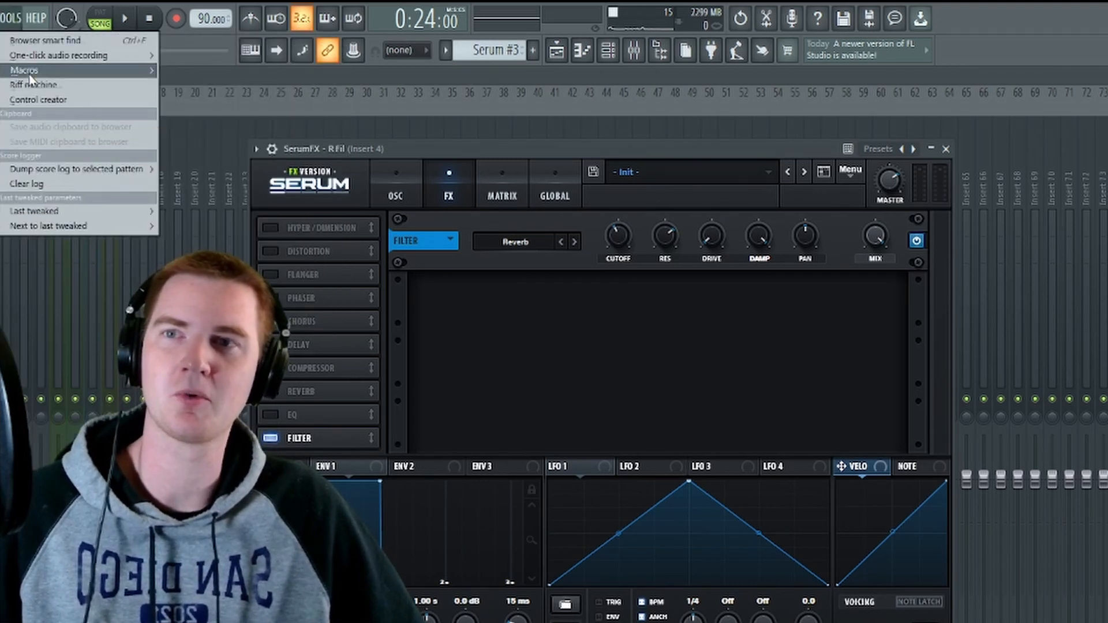
mouse_move(97, 211)
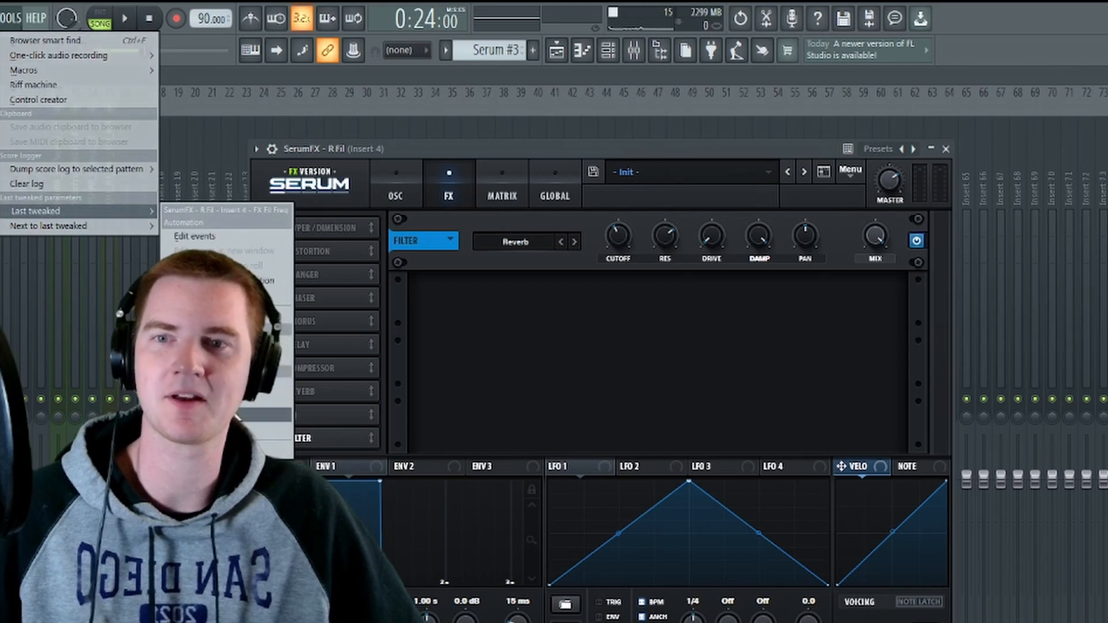
Step: Return to the playlist and enable the SerumFX Reverb Filter Cutoff automation track
left_click(575, 51)
left_click(574, 51)
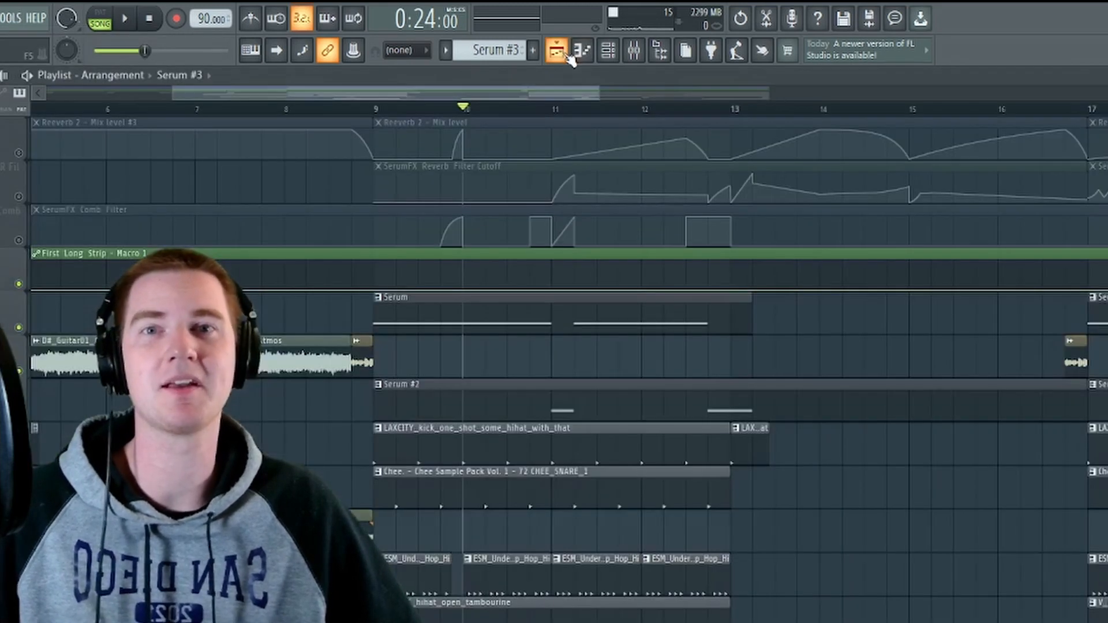
left_click(19, 198)
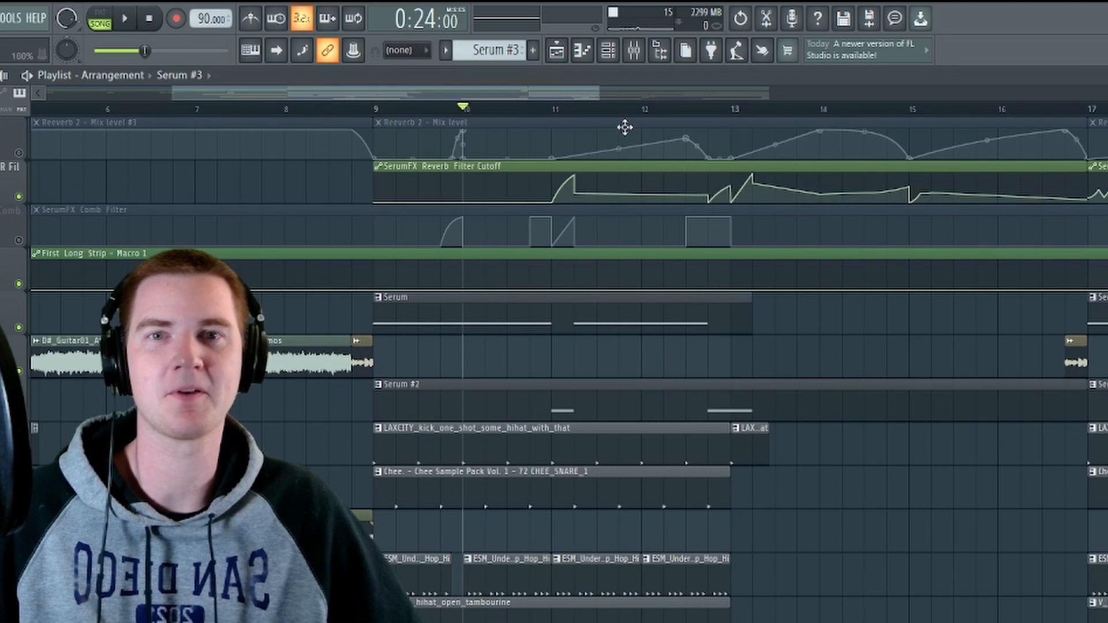
left_click_drag(561, 94, 592, 101)
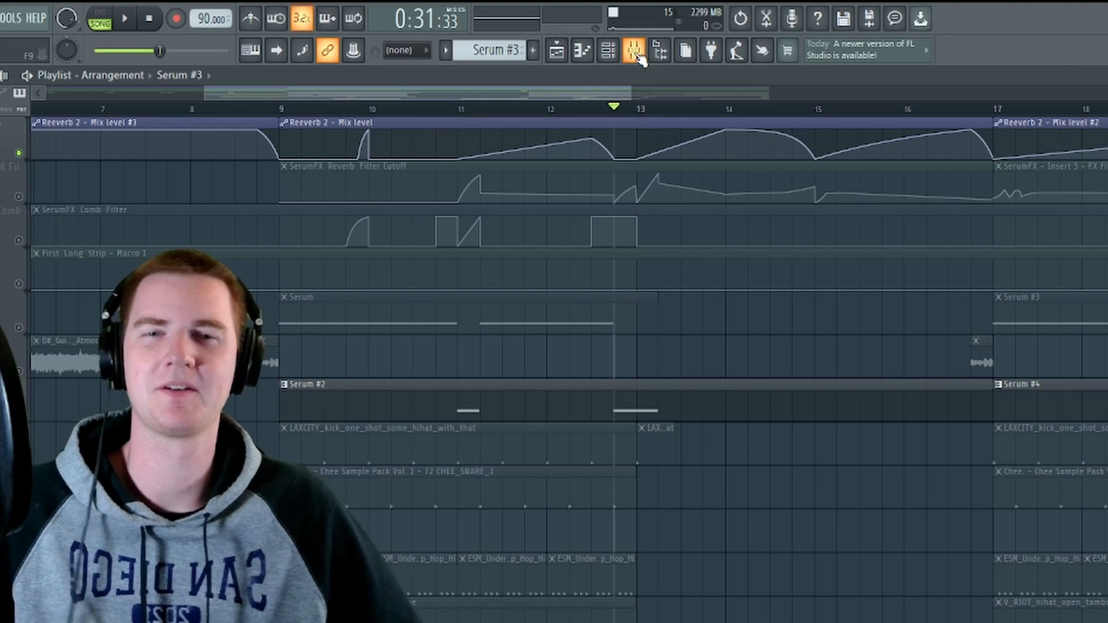
Step: Check the wavetable position modulator of 2nd Hit Bass and listen to the Serum #2 hit before bar 13 with the reverb filter automation
key("space")
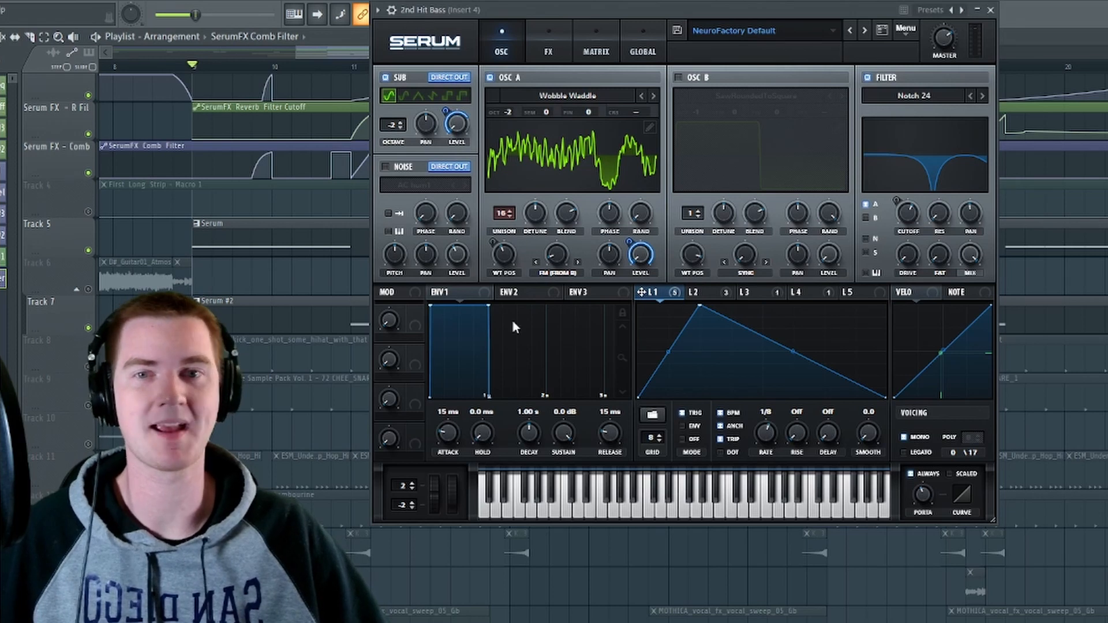
left_click(493, 242)
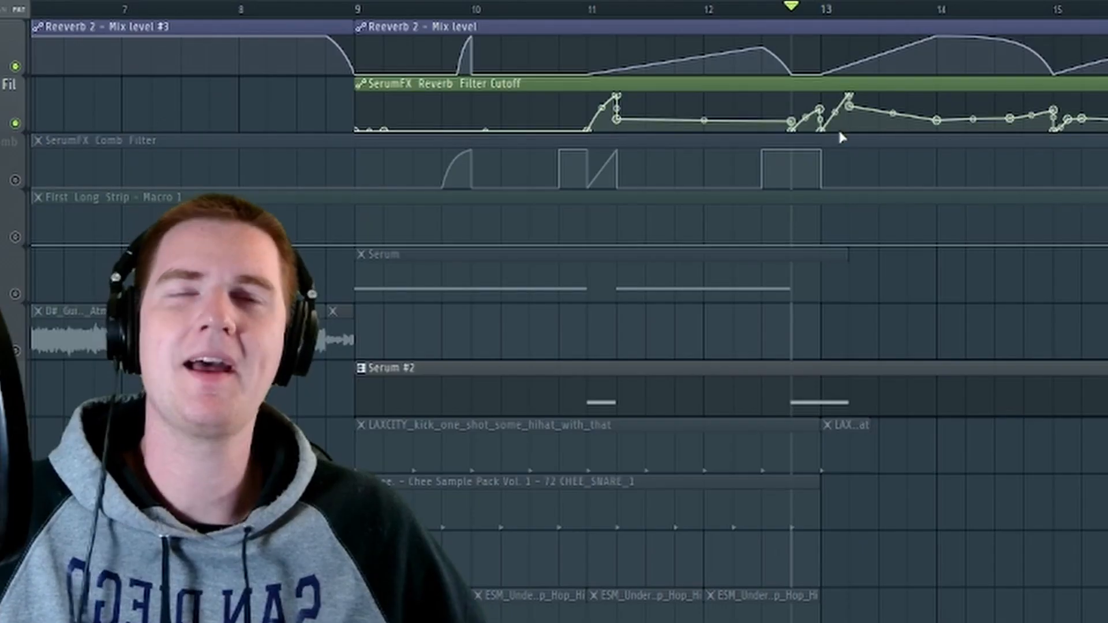
key("space")
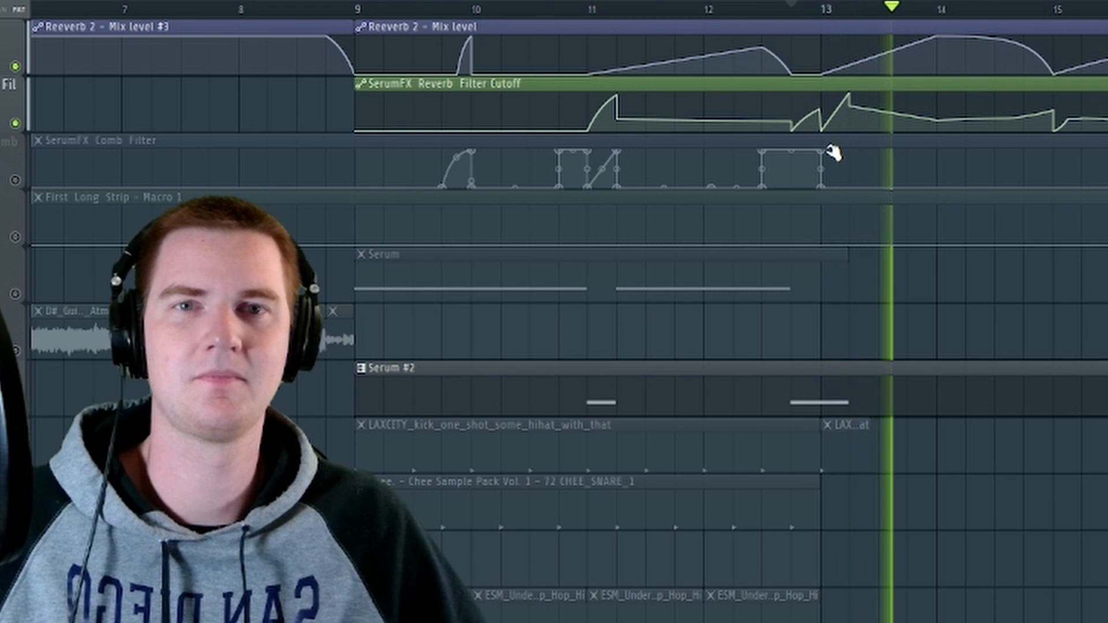
key("space")
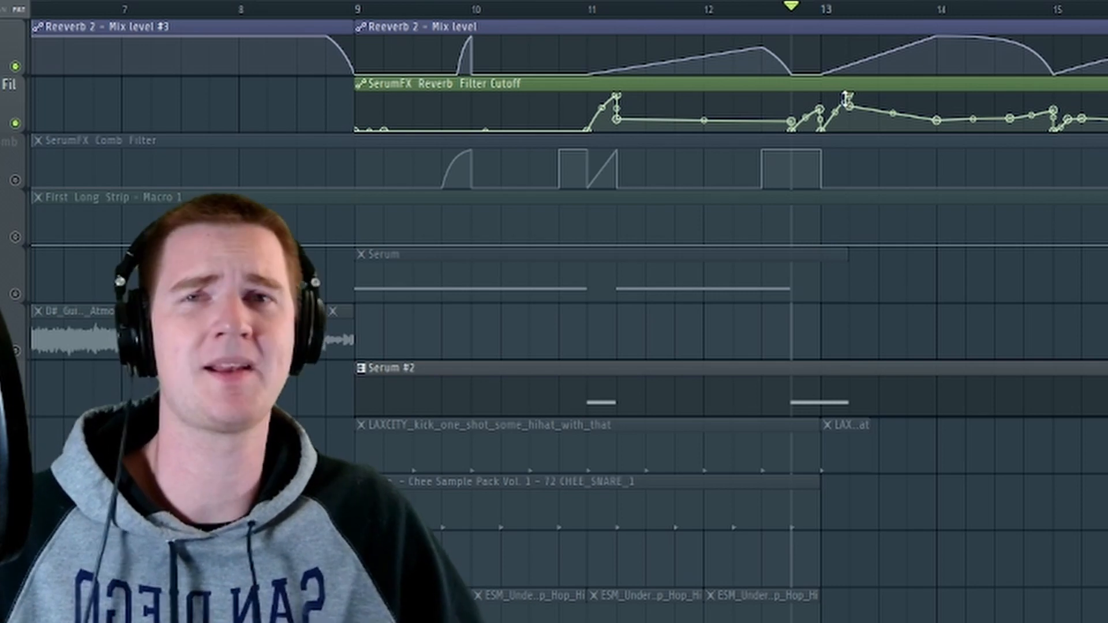
Step: Move the Reverb Filter Cutoff automation peak at bar 13 slightly earlier and audition the reshaped sweep on the Serum #2 hit
left_click_drag(819, 108, 803, 111)
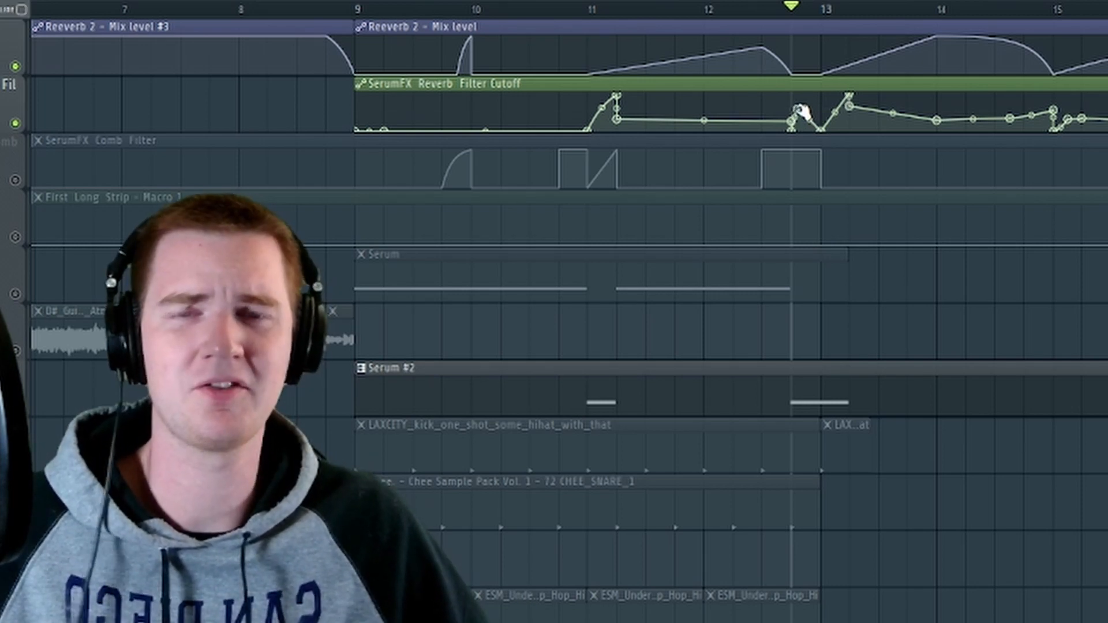
key("space")
key("space")
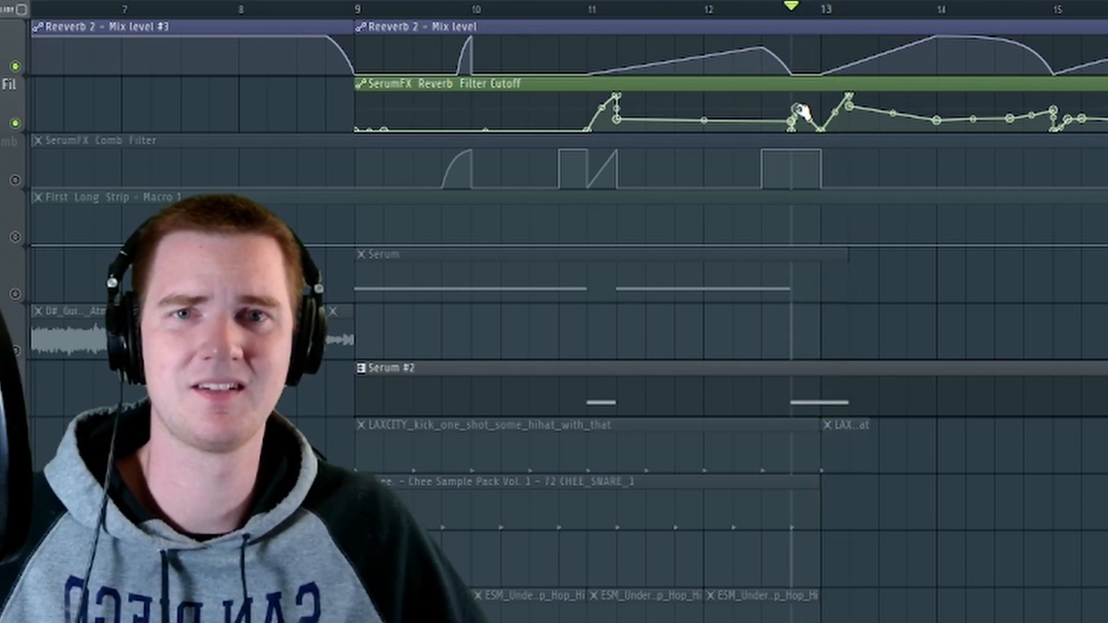
key("space")
key("space")
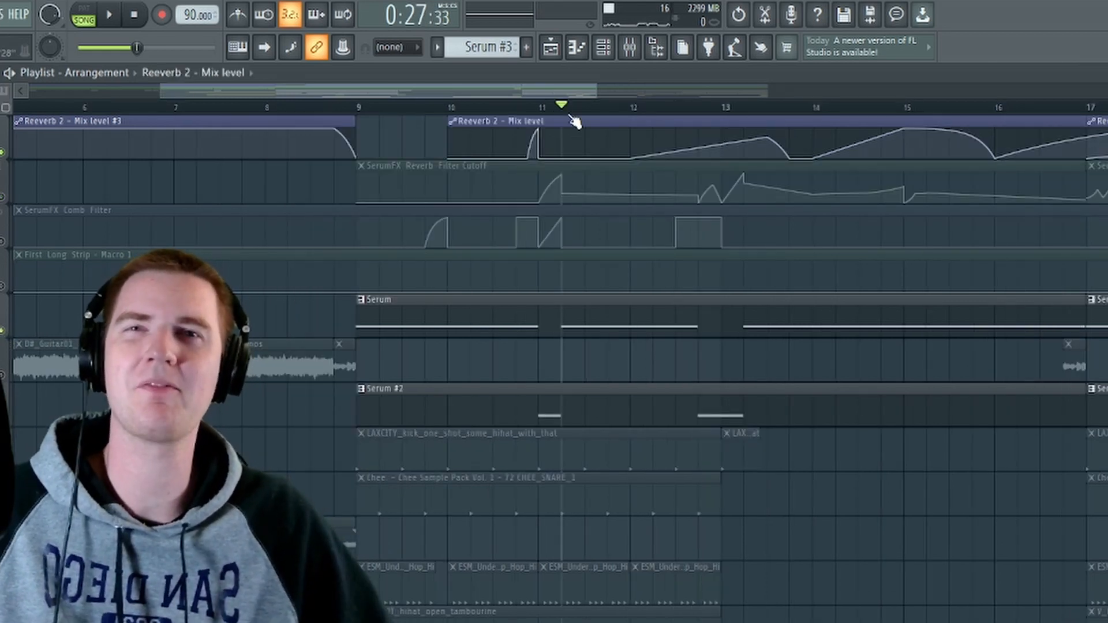
Step: Compare the Serum bass after bar 11 without and with the Reverb Filter Cutoff automation track, leaving that track enabled
key("space")
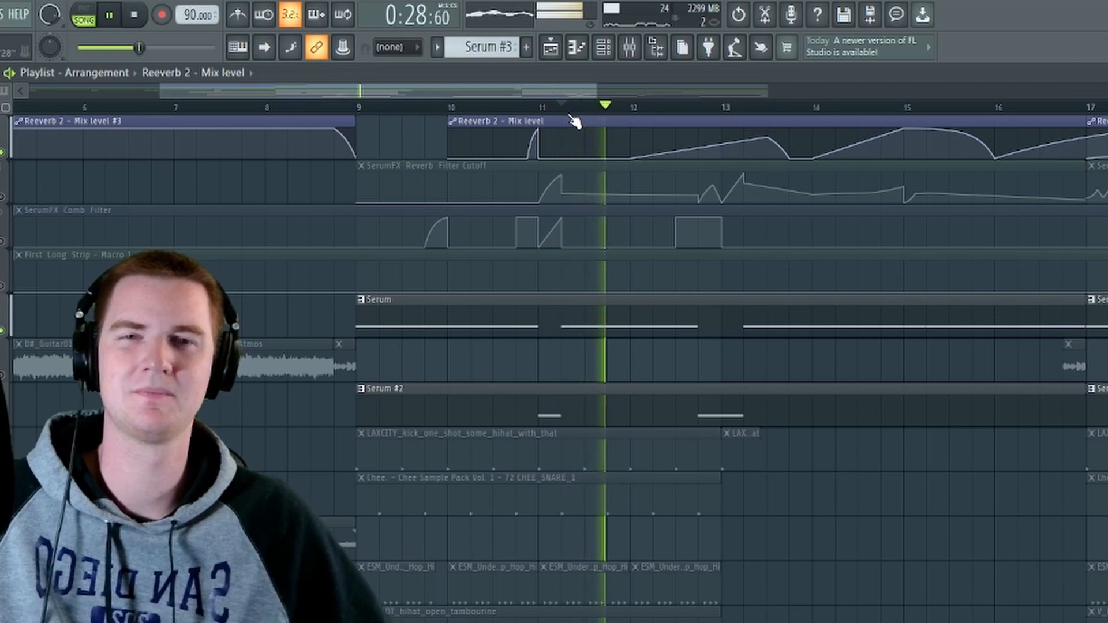
key("space")
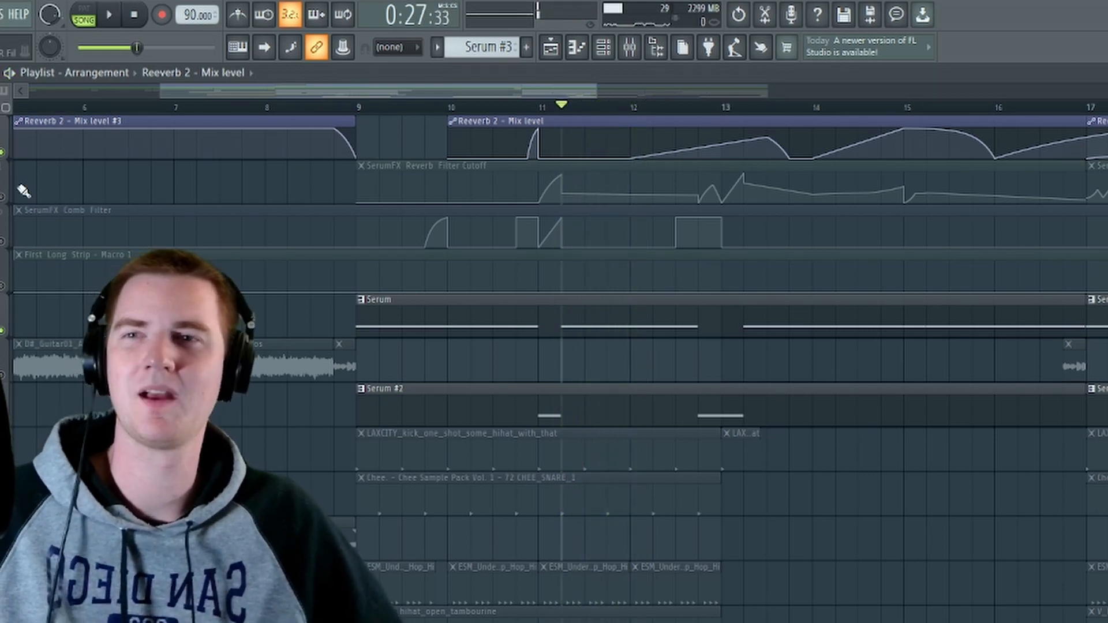
left_click(2, 198)
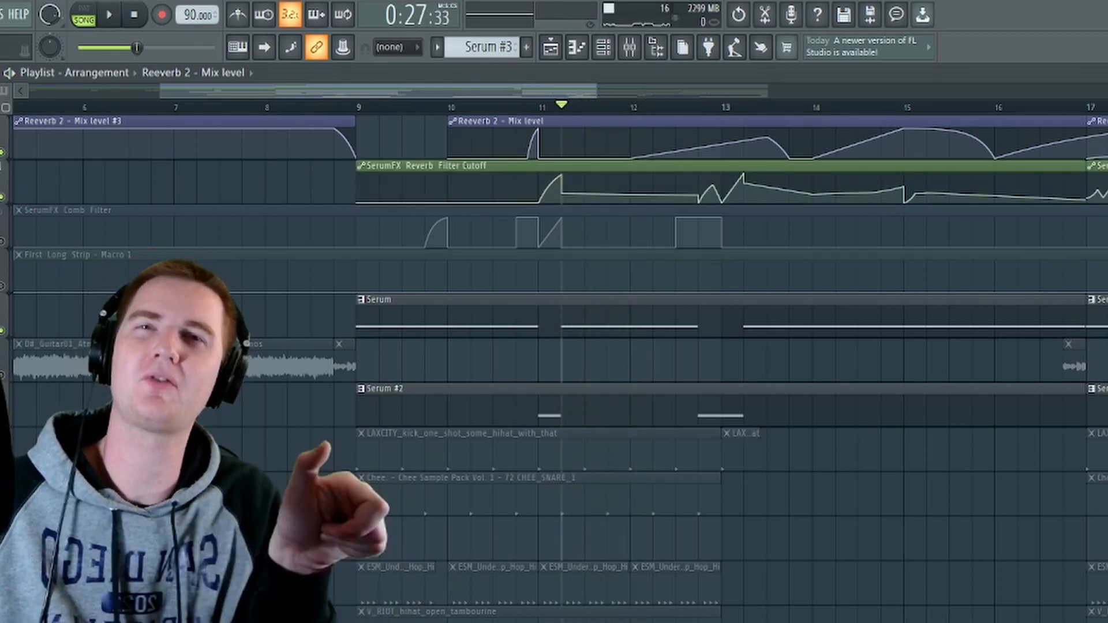
key("space")
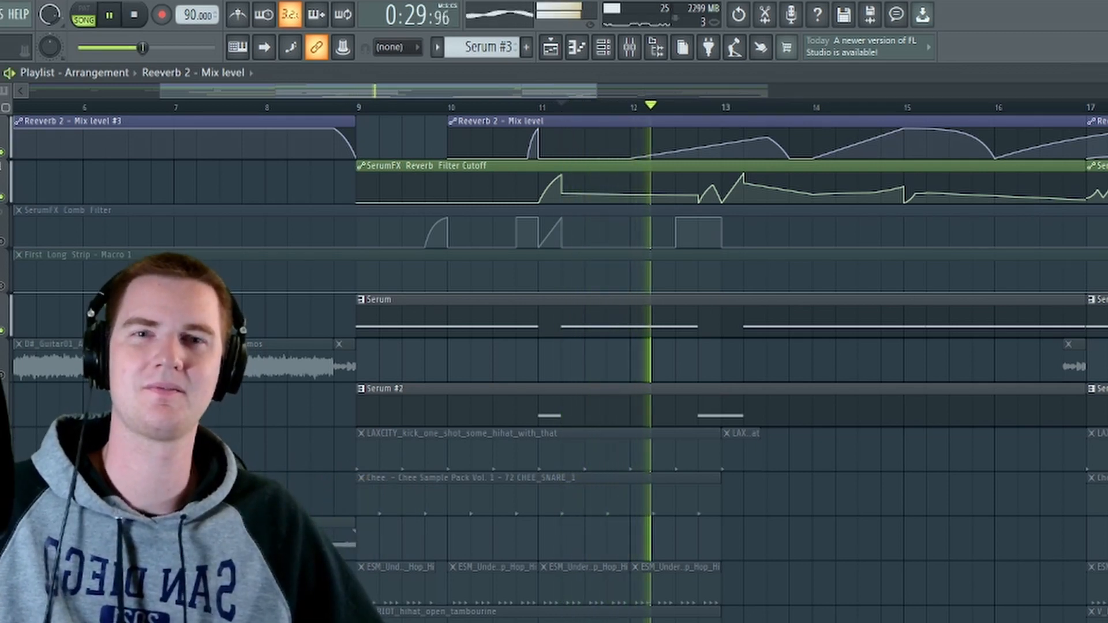
key("space")
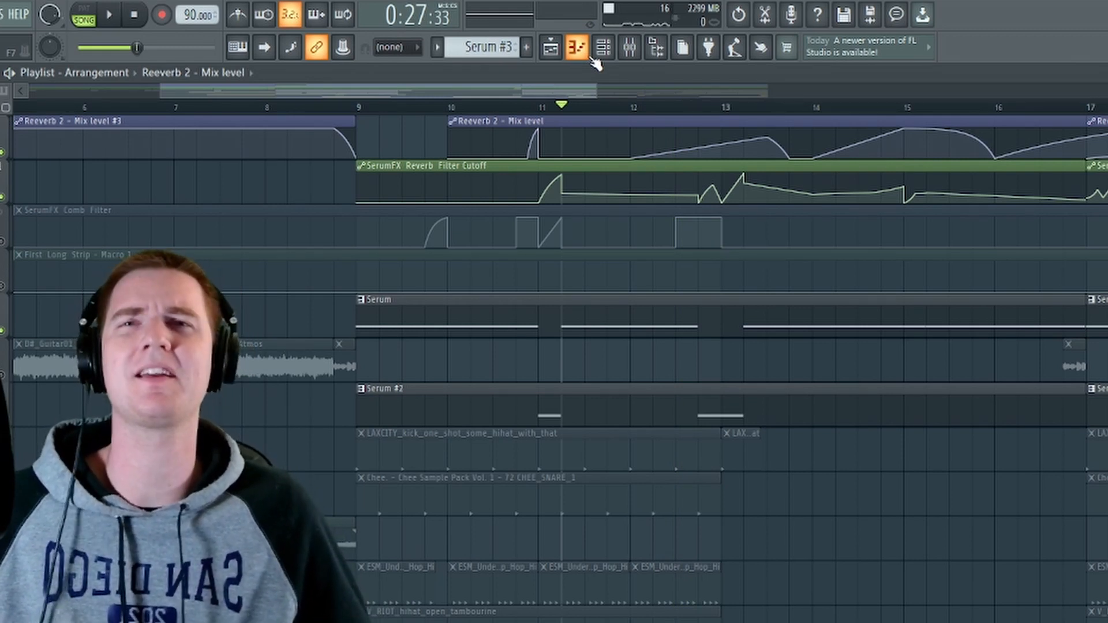
Step: Open the mixer and review the Fruity Multiband Compressor and Fruity Reeverb 2 settings on Insert 4
left_click(637, 46)
left_click_drag(848, 110, 612, 151)
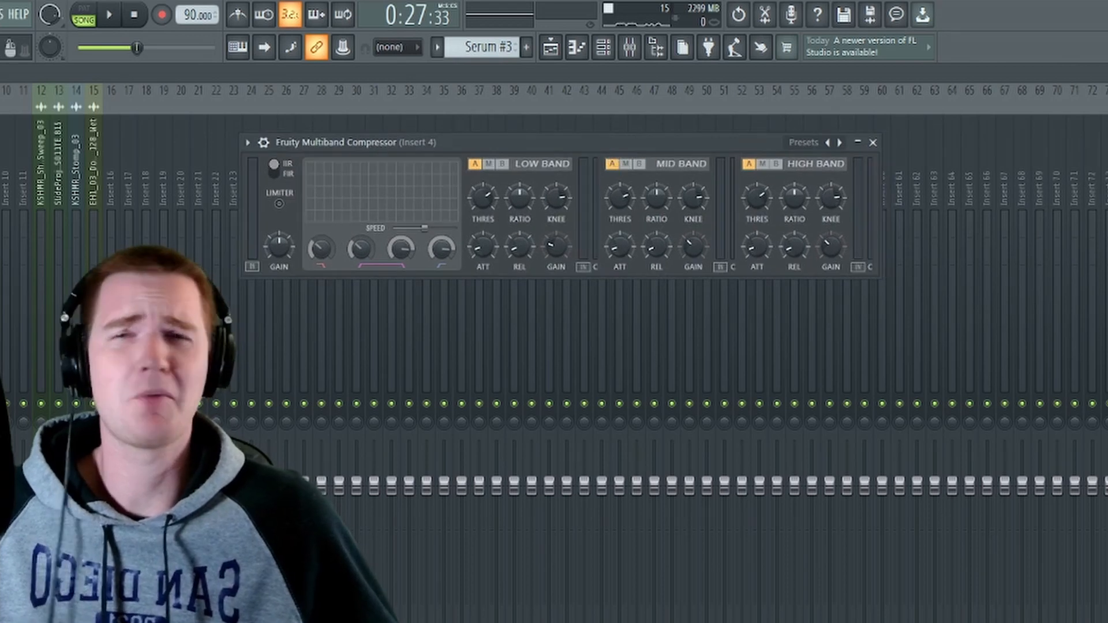
left_click_drag(698, 119, 416, 127)
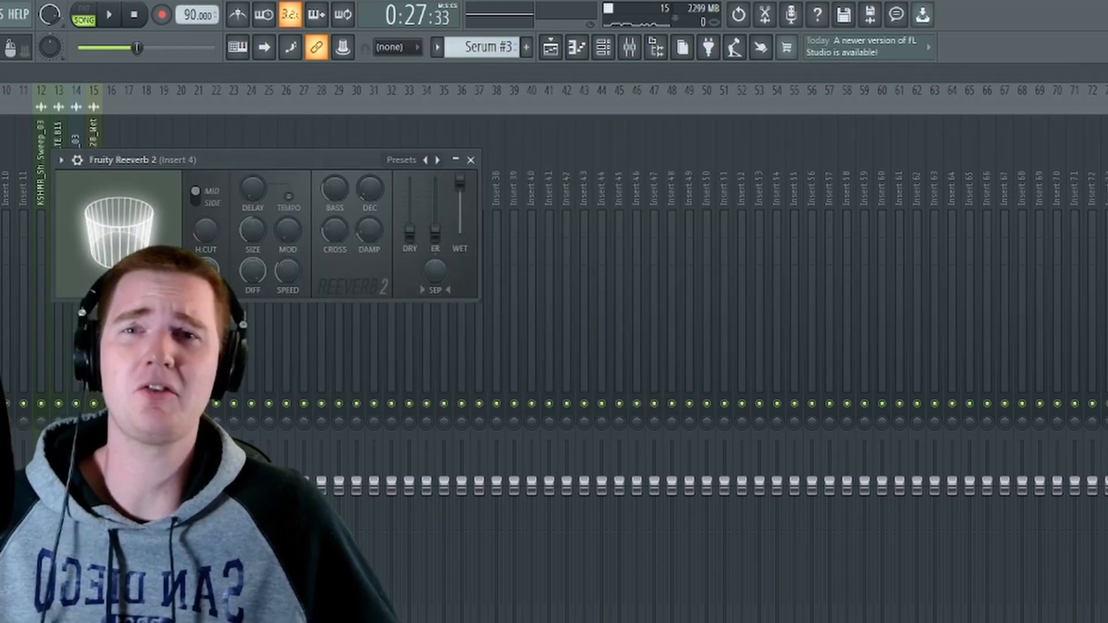
left_click_drag(245, 162, 551, 170)
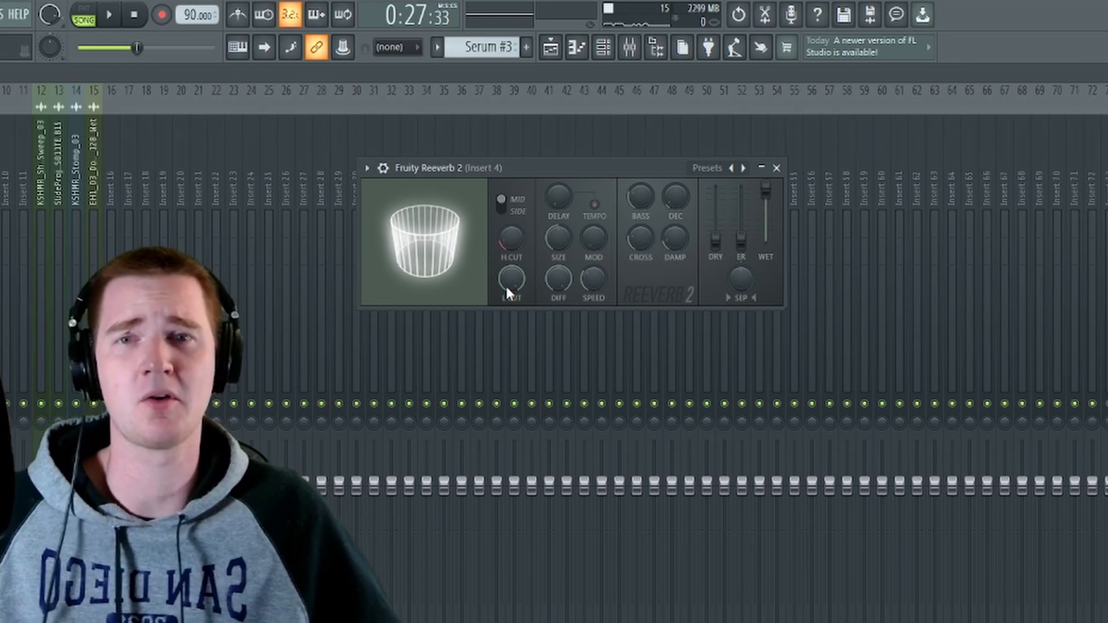
Step: Check the low cut of Fruity Reeverb 2 on Insert 4 and return to the Playlist to view the Reeverb 2 Mix level automation
left_click_drag(510, 282, 510, 278)
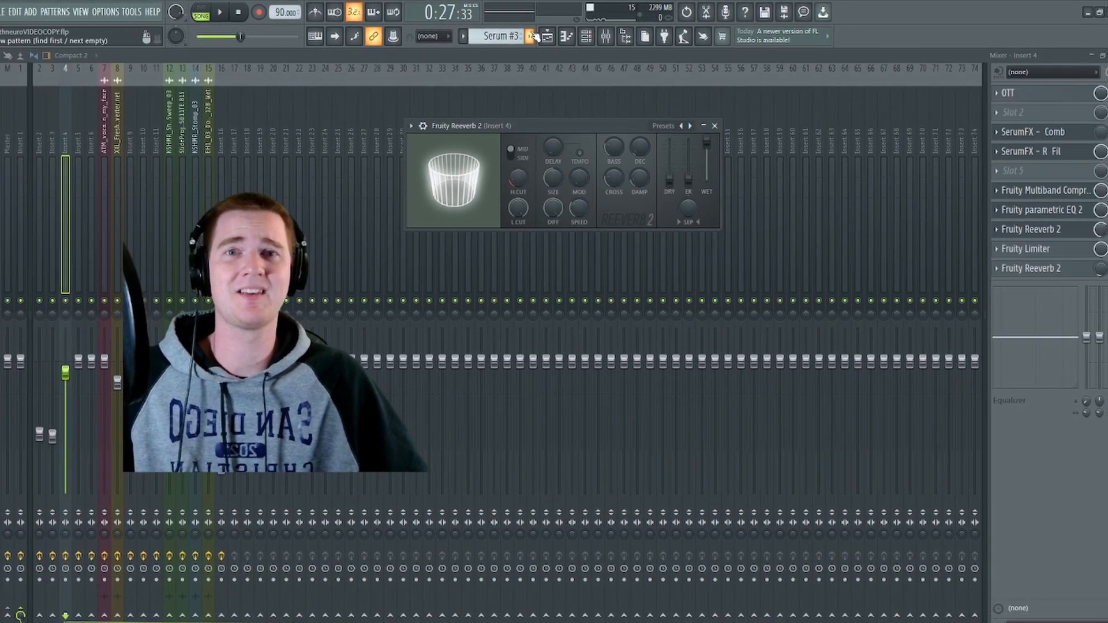
left_click(546, 36)
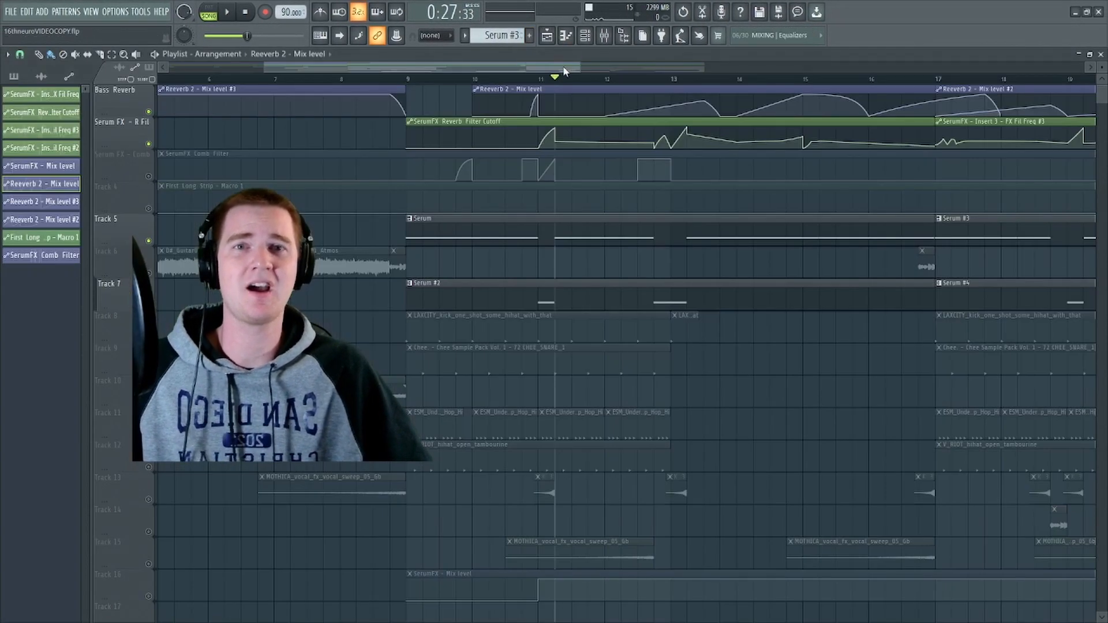
left_click_drag(565, 70, 598, 79)
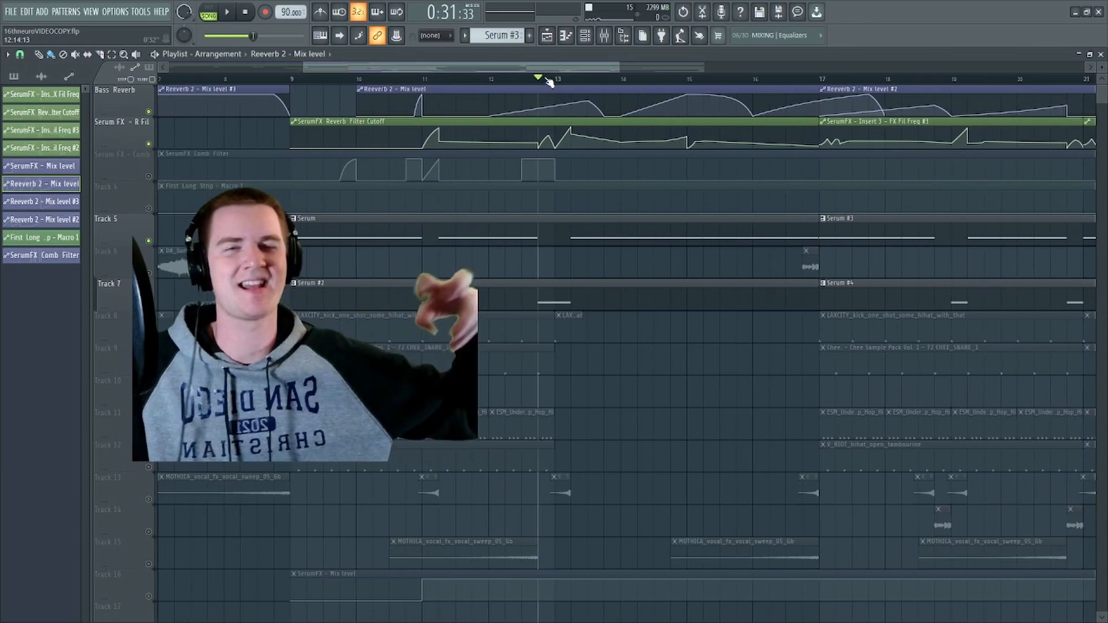
Step: Align the Reeverb 2 Mix level clip to bar 9 and audition the bass from there with the comb filter and SerumFX Mix level automation enabled
left_click_drag(582, 68, 601, 73)
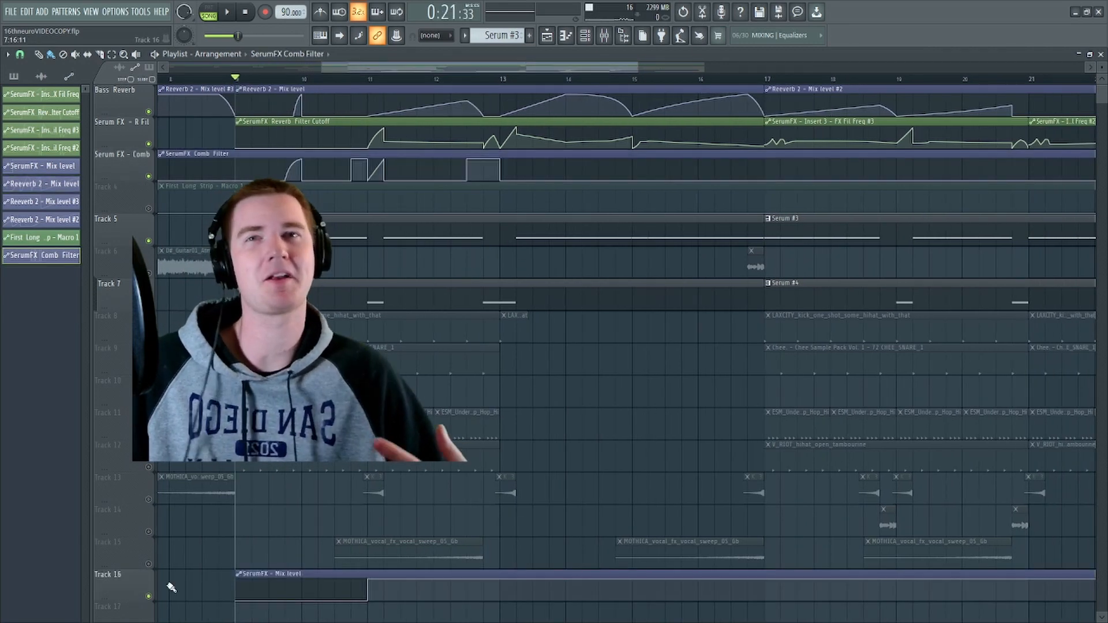
key("space")
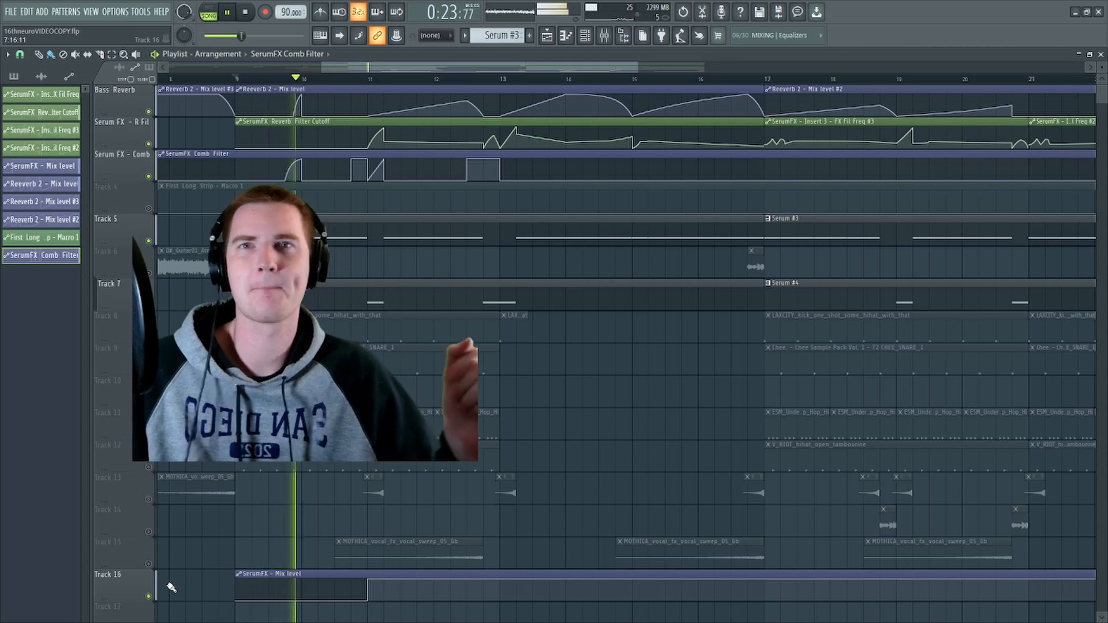
key("space")
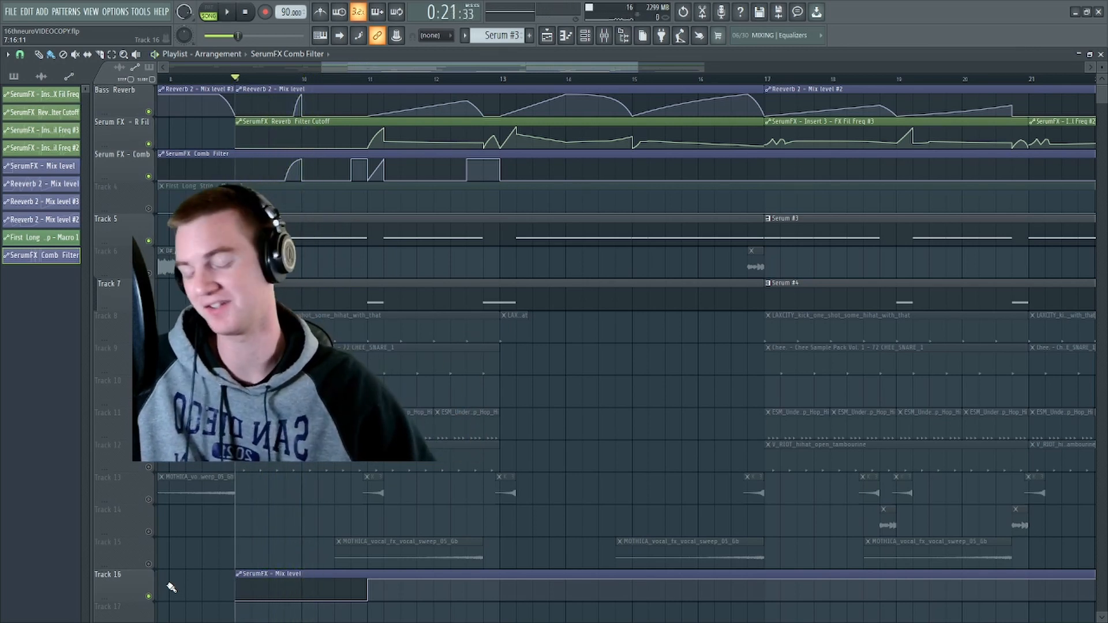